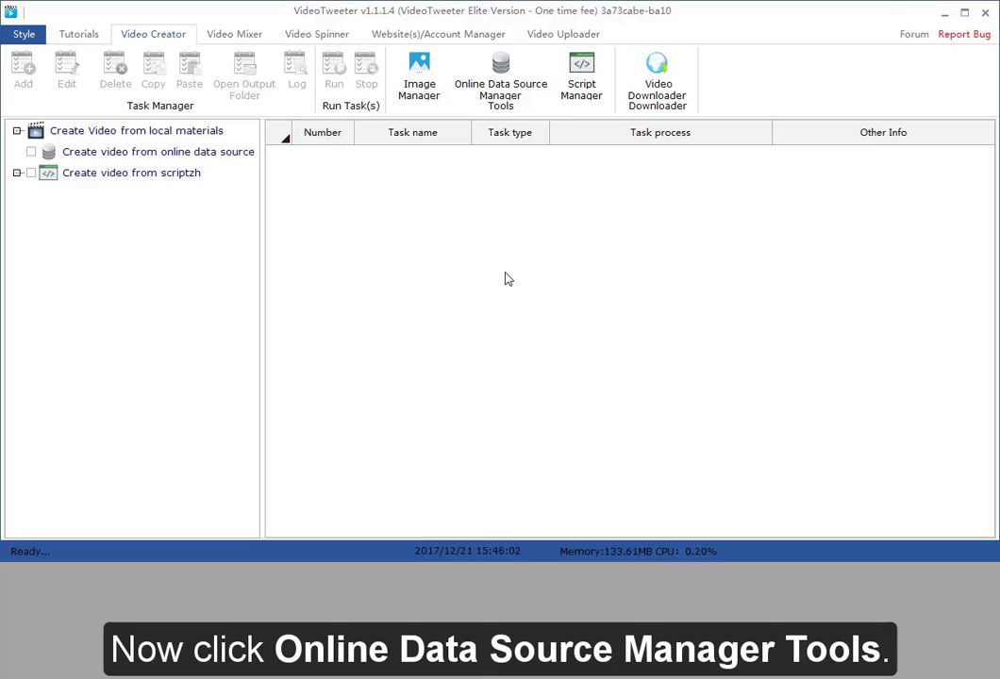
Create a data source category named TestGroup in the Online Data Source Manager
click(507, 87)
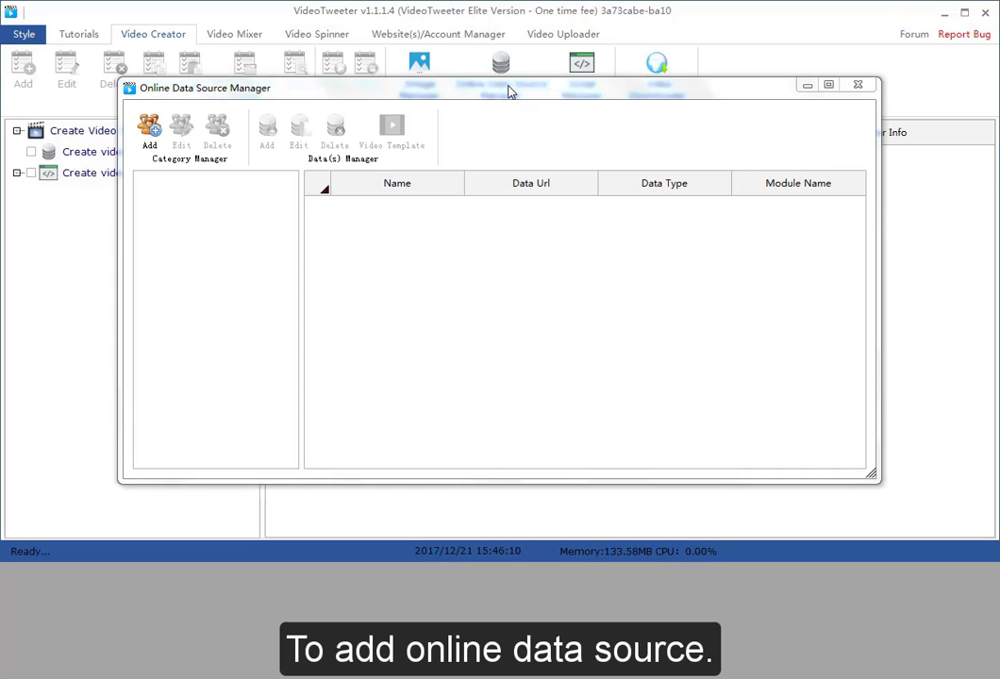
click(151, 132)
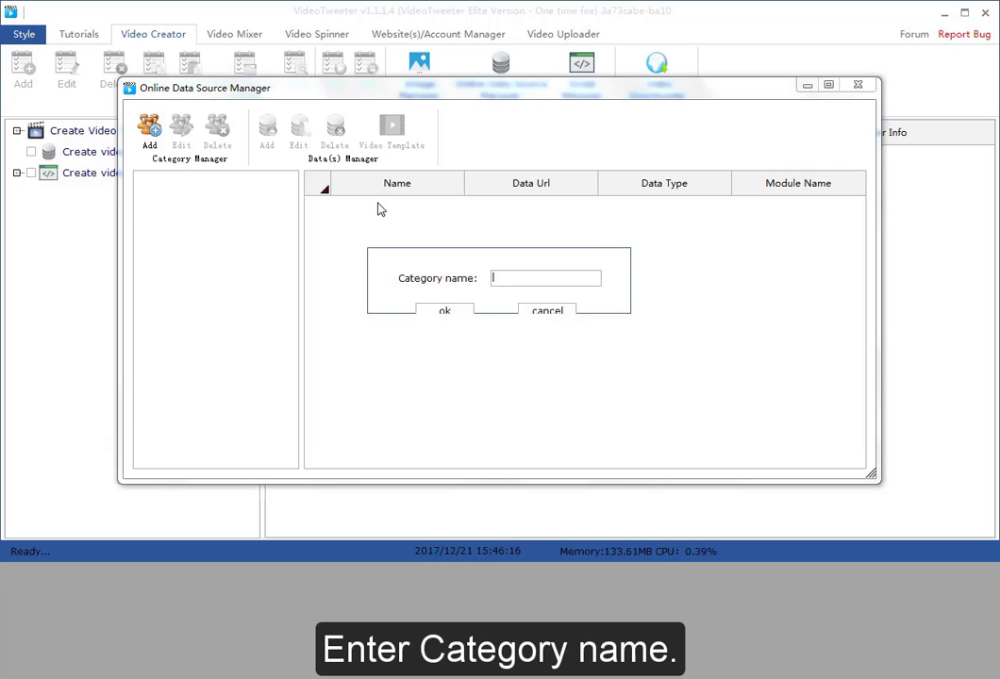
text(TestGroup)
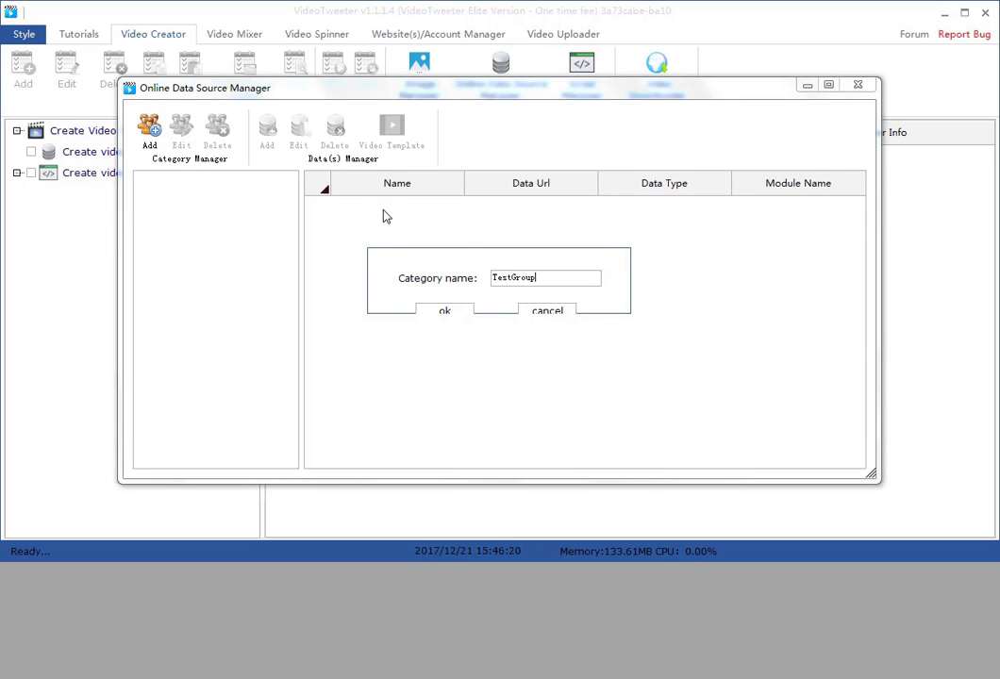
click(443, 309)
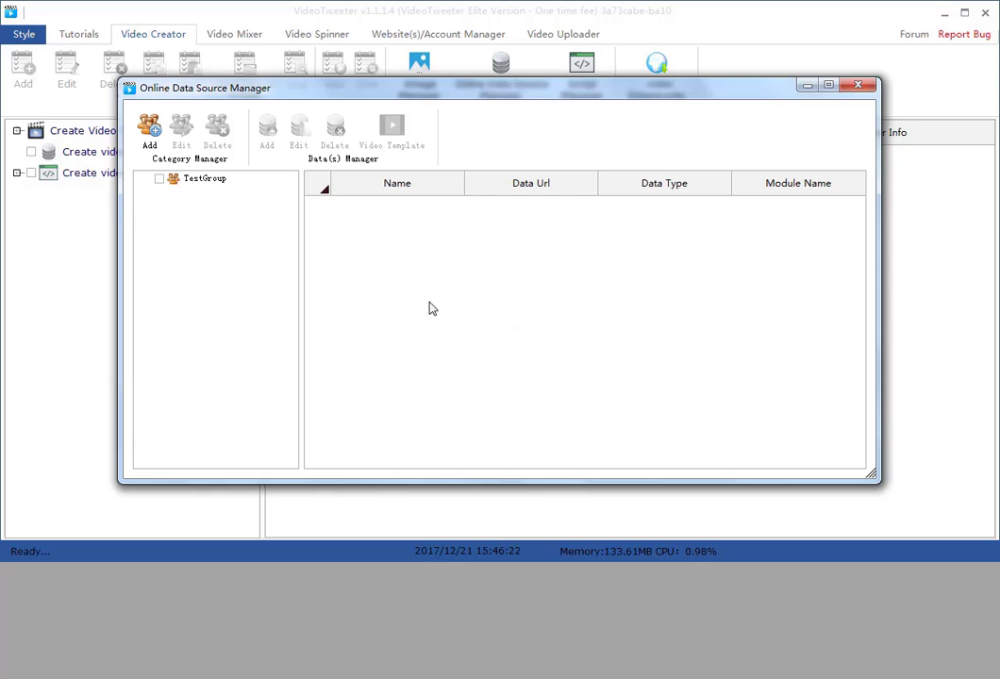
click(204, 179)
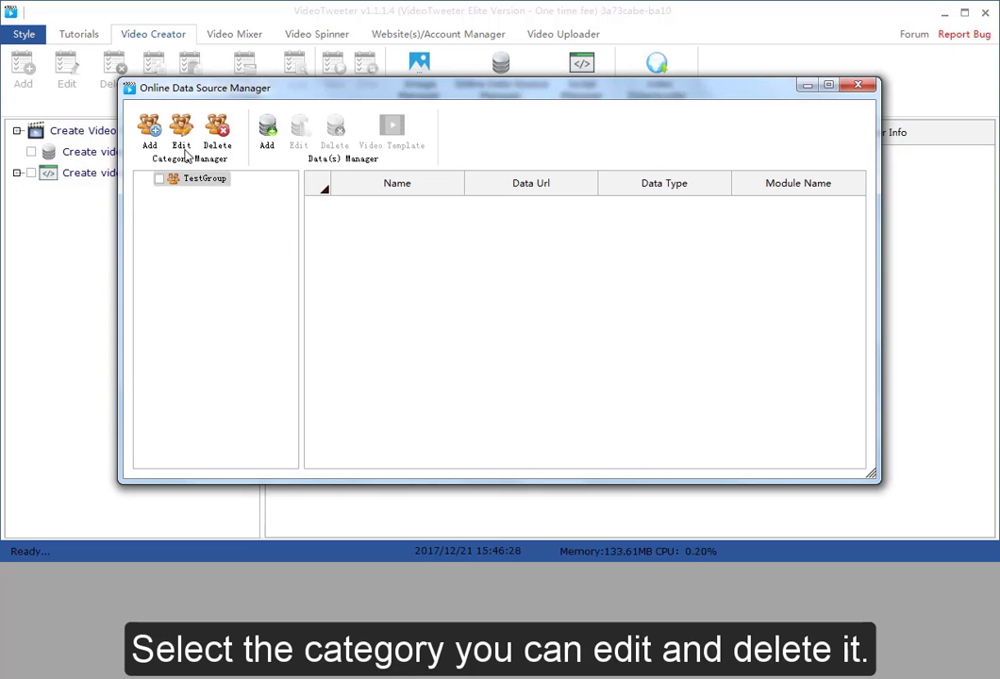
click(266, 140)
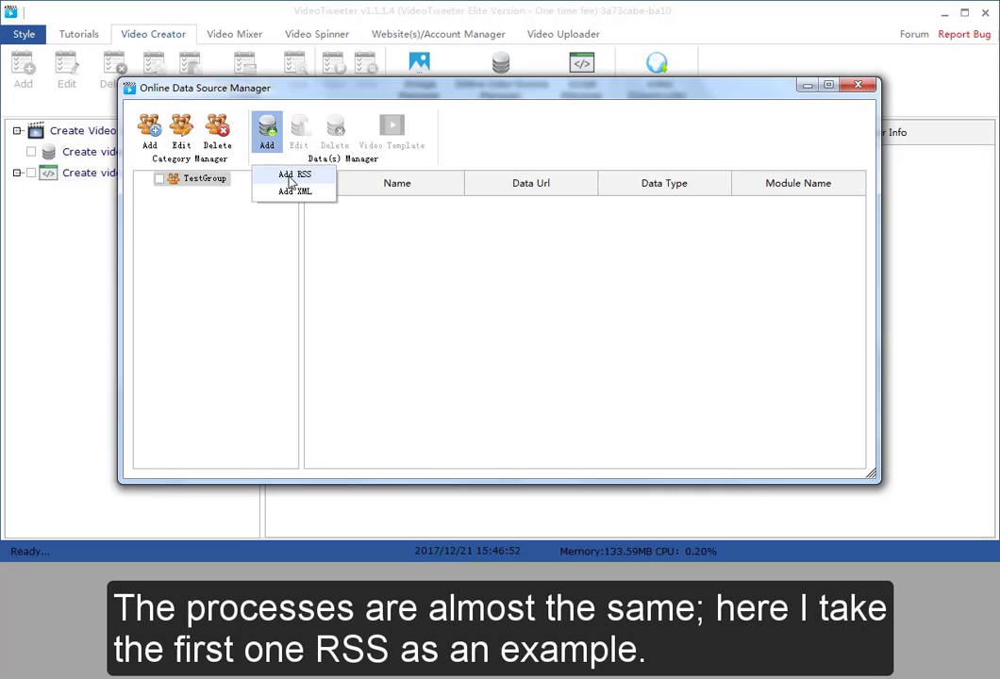
click(291, 181)
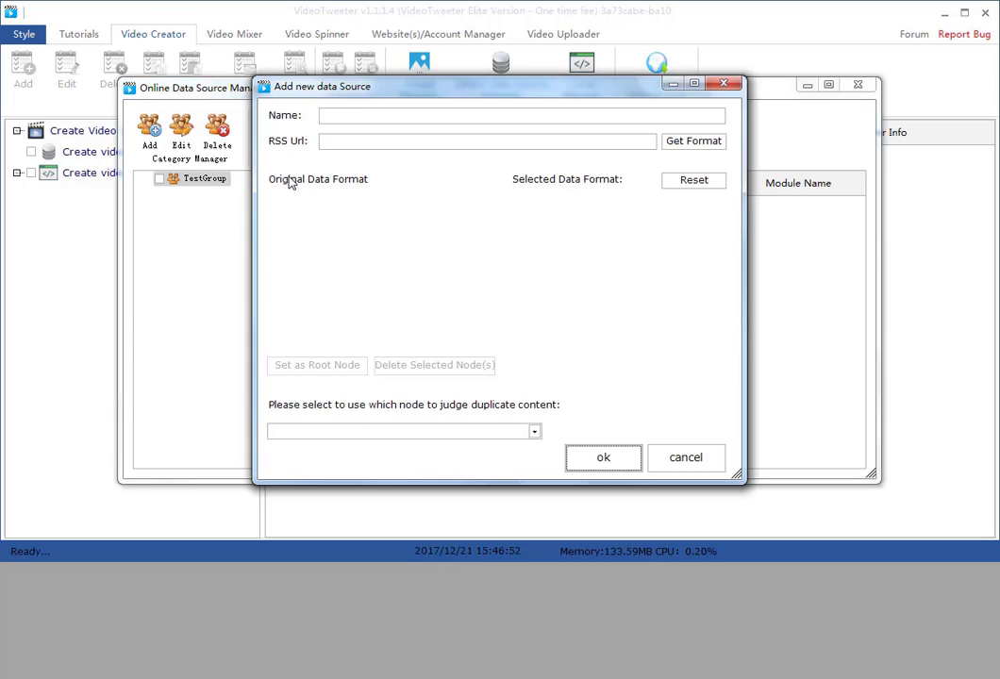
click(331, 141)
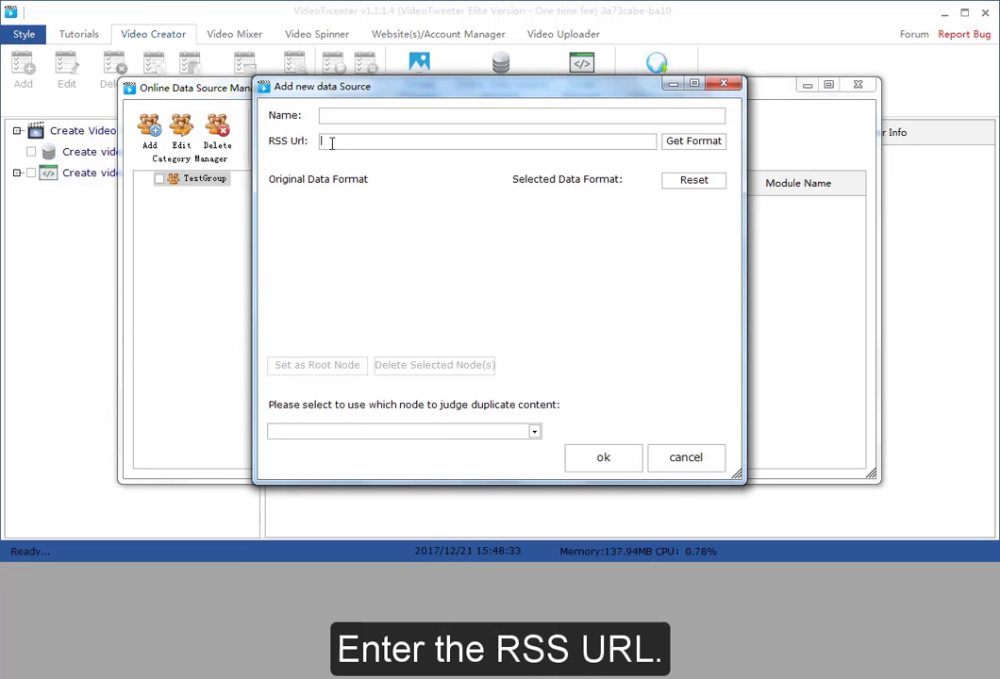
text(http://www.techradar.com/rss/news/networking)
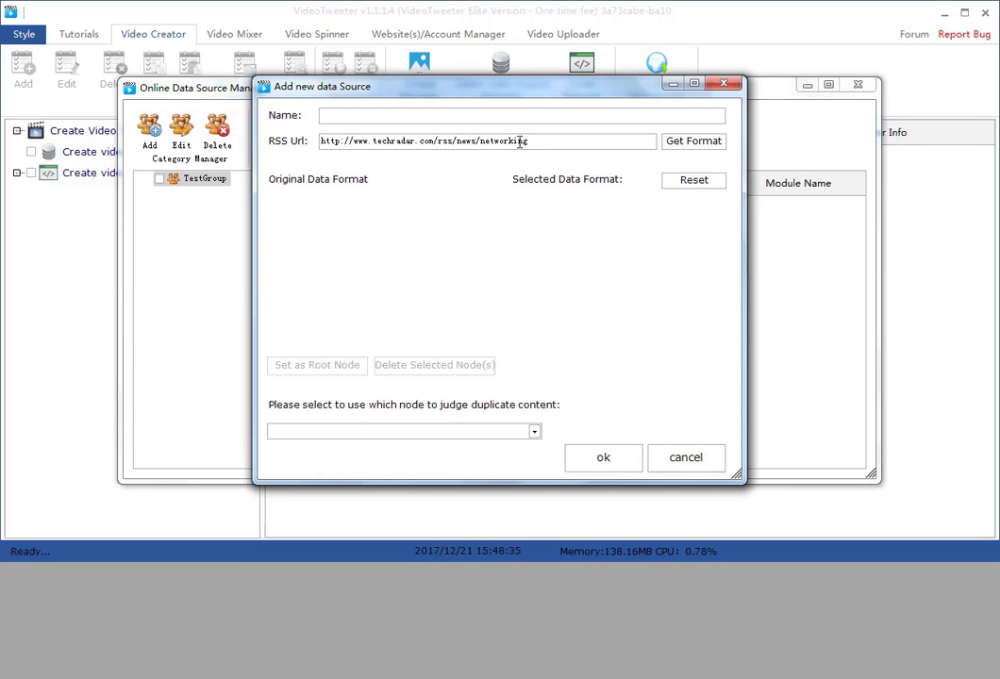
click(689, 144)
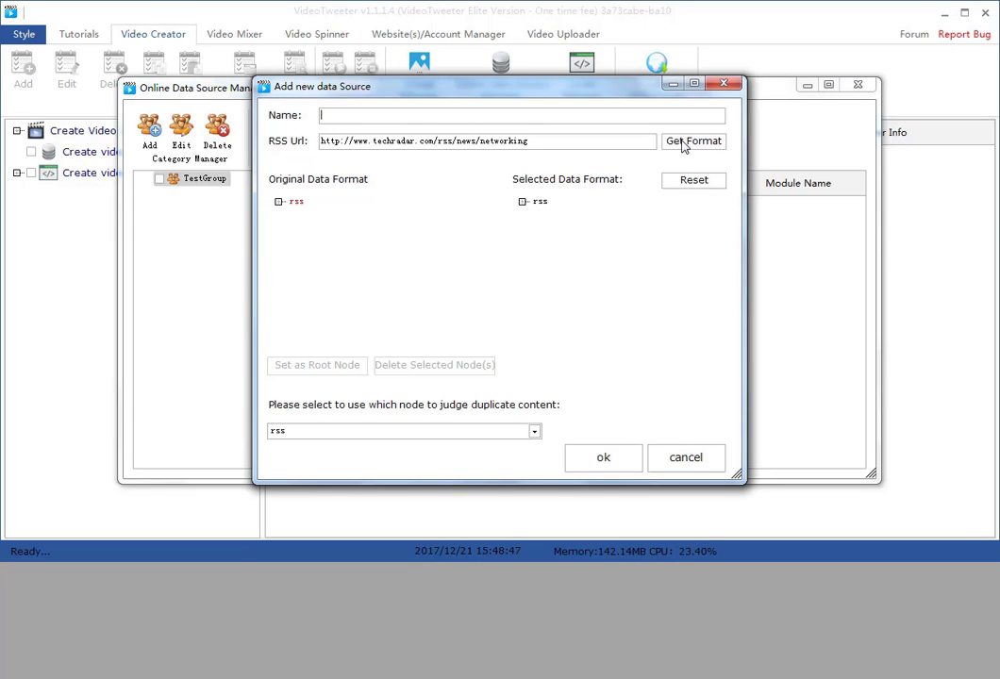
Set the first item node of the original feed's channel as the root node
click(278, 201)
click(291, 214)
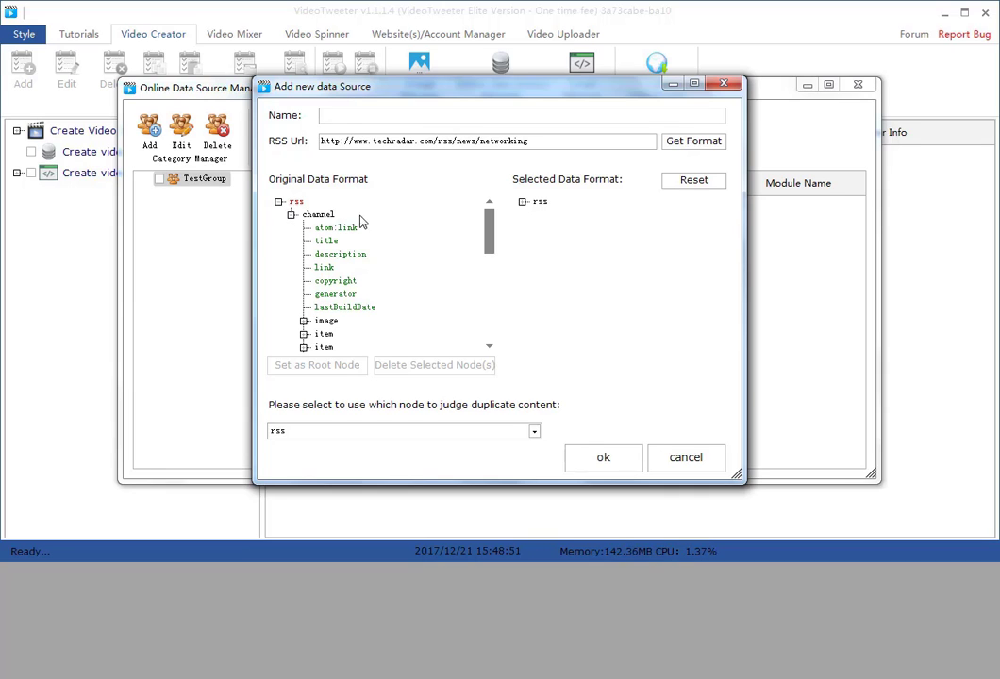
drag(490, 236, 495, 263)
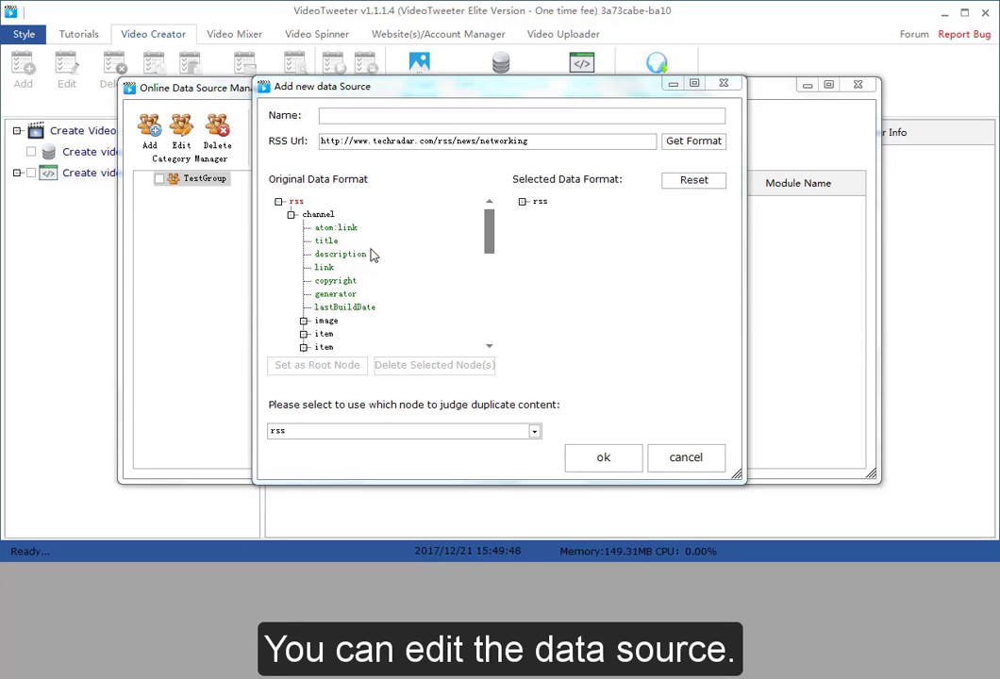
click(326, 336)
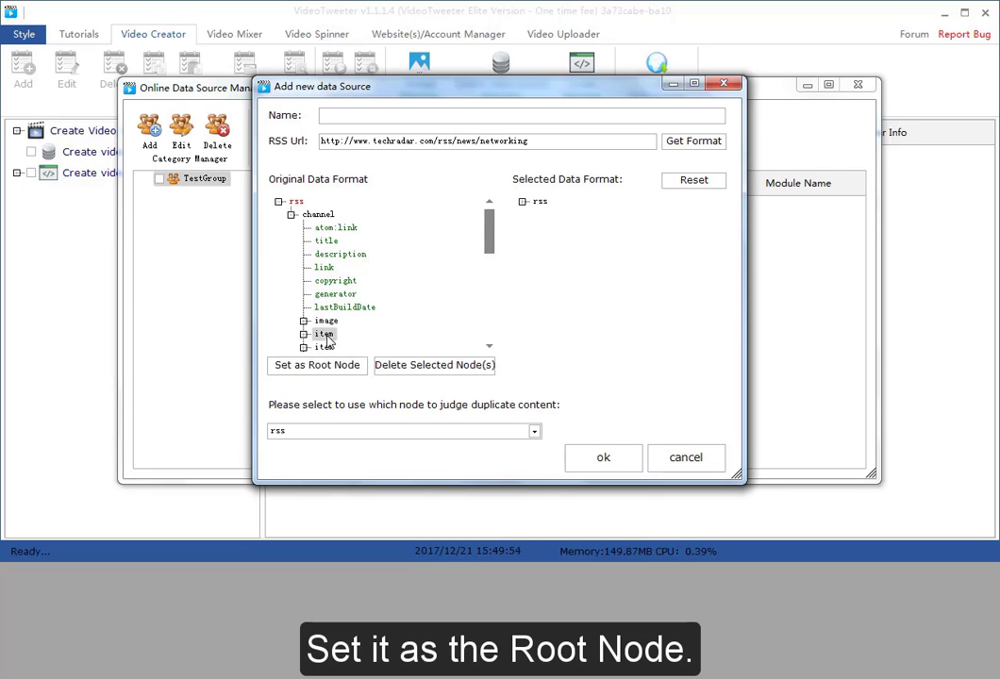
click(314, 367)
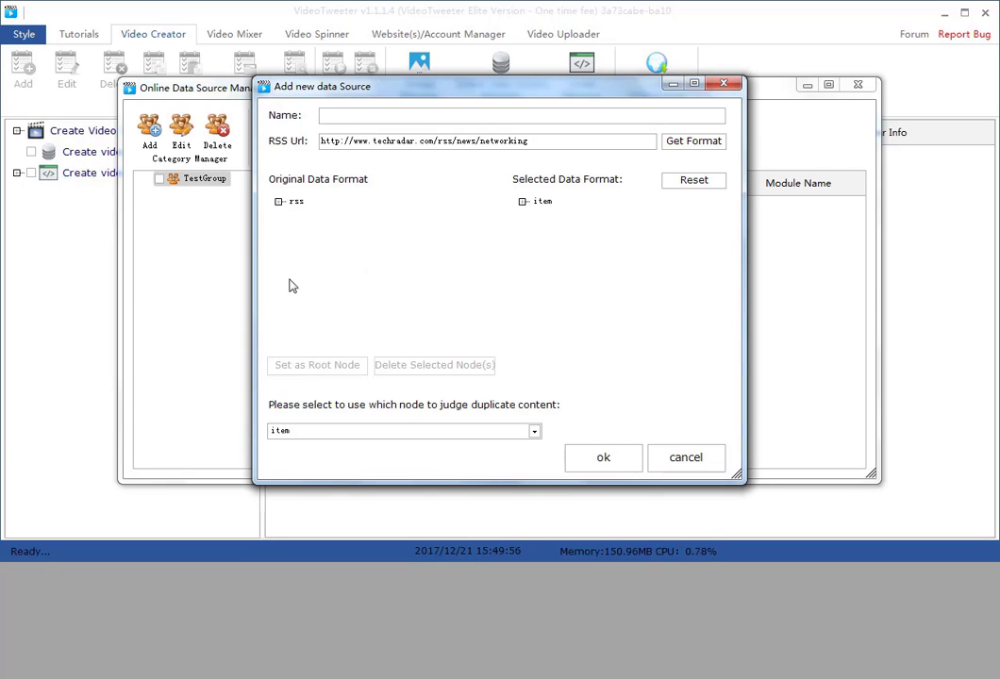
Delete the link node from the item's fields in the feed structure
click(278, 201)
click(291, 215)
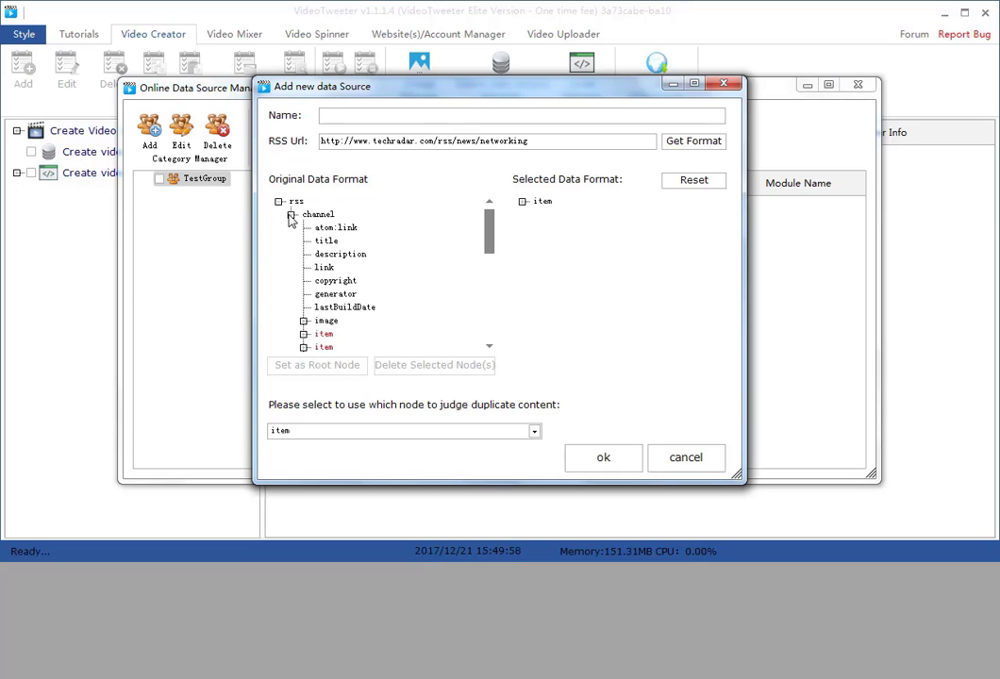
click(523, 202)
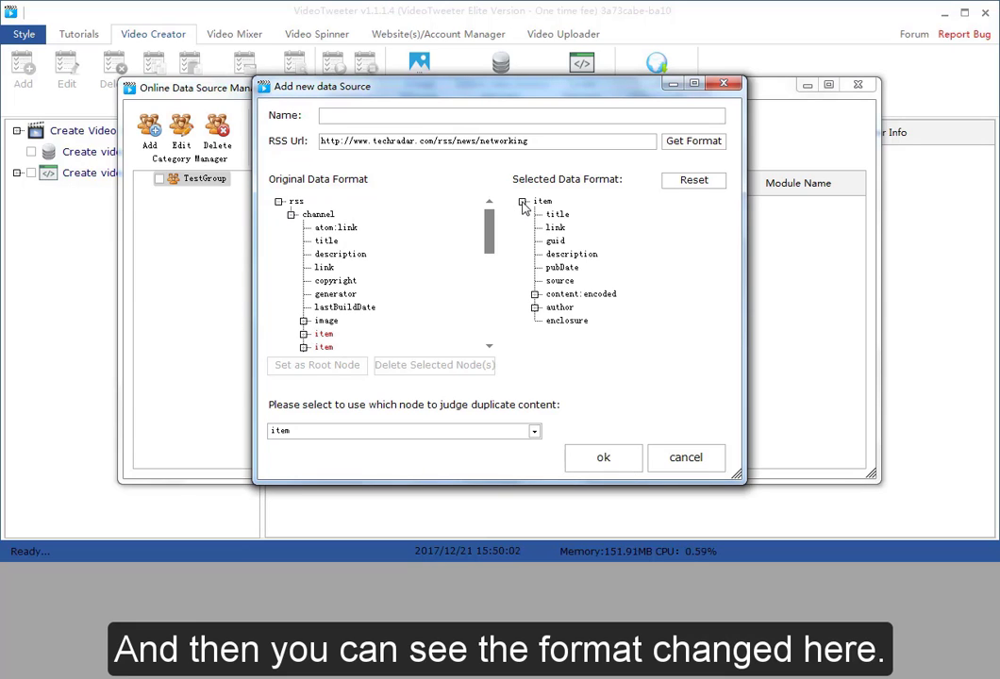
drag(489, 231, 489, 255)
click(302, 258)
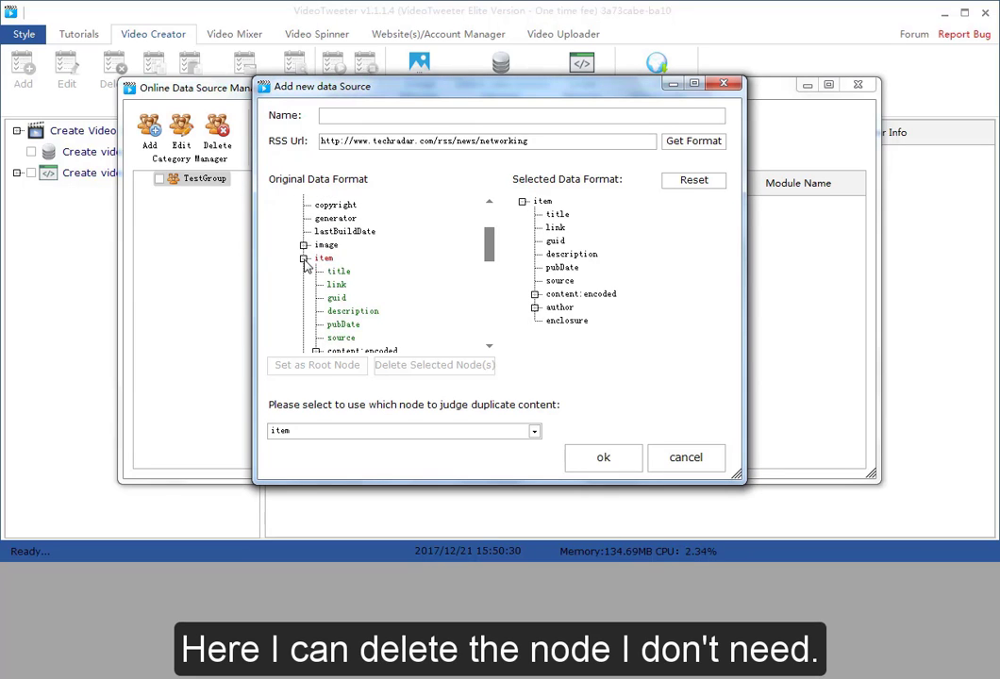
click(335, 284)
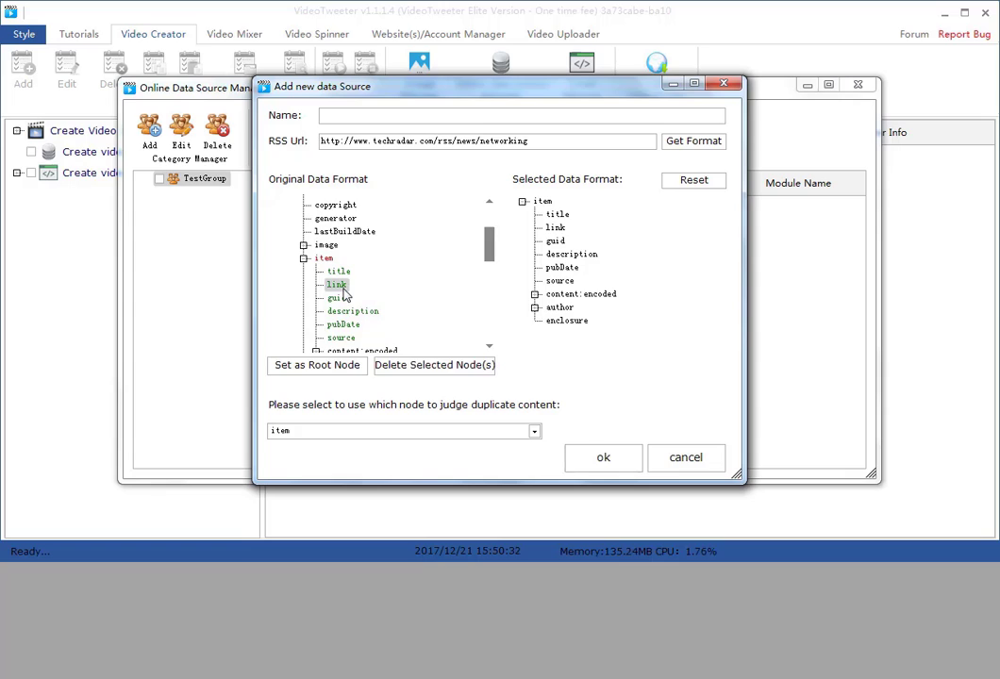
click(432, 365)
click(522, 201)
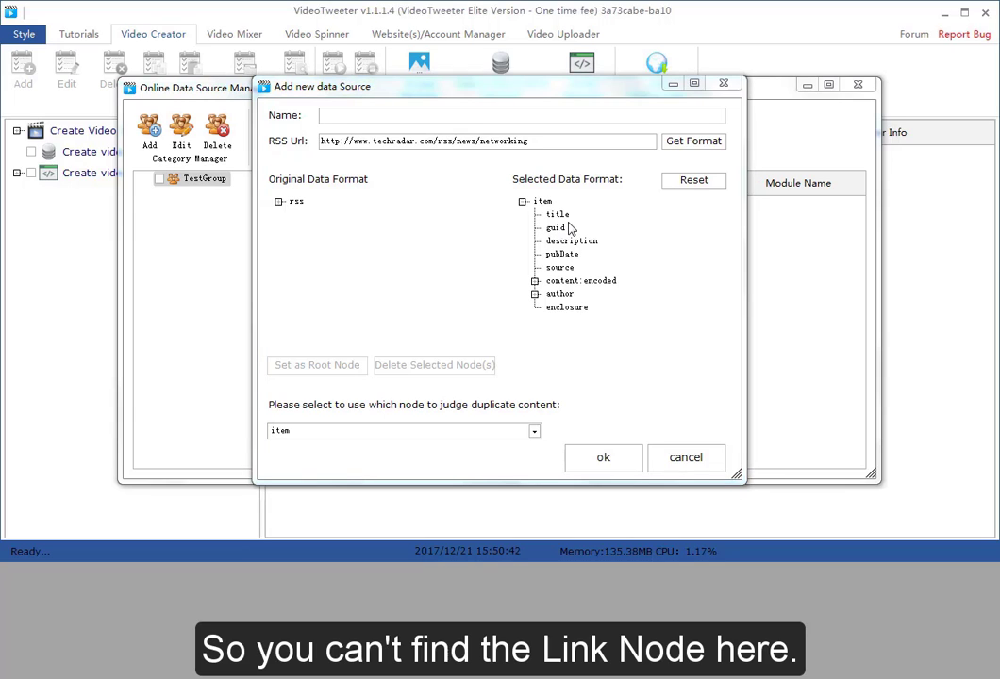
Reset the selected data format and set the first item node under channel as the root node
click(683, 182)
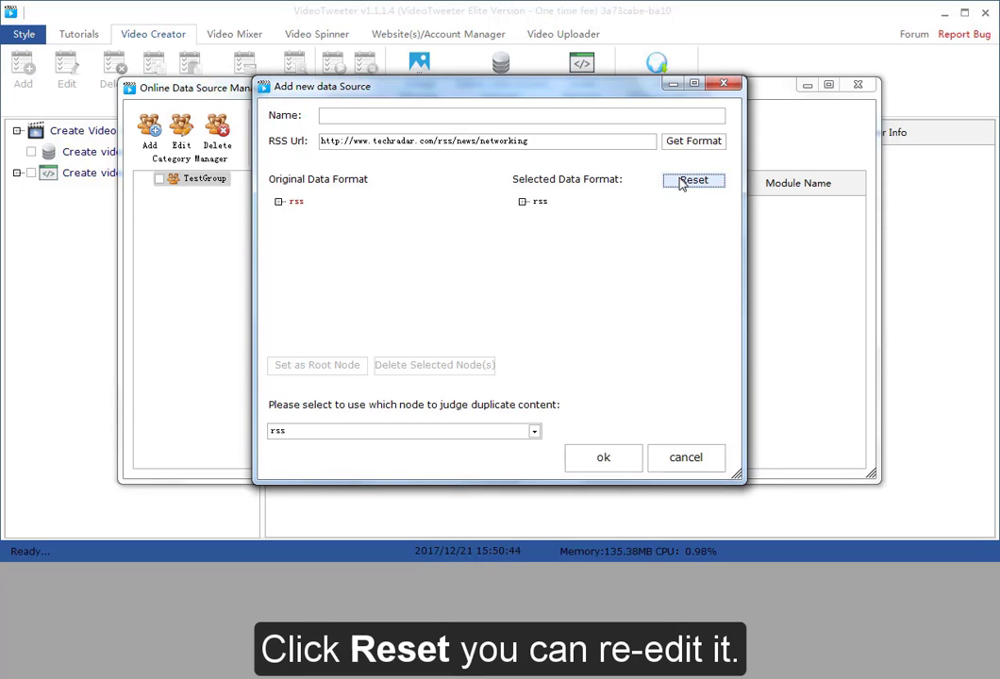
click(278, 201)
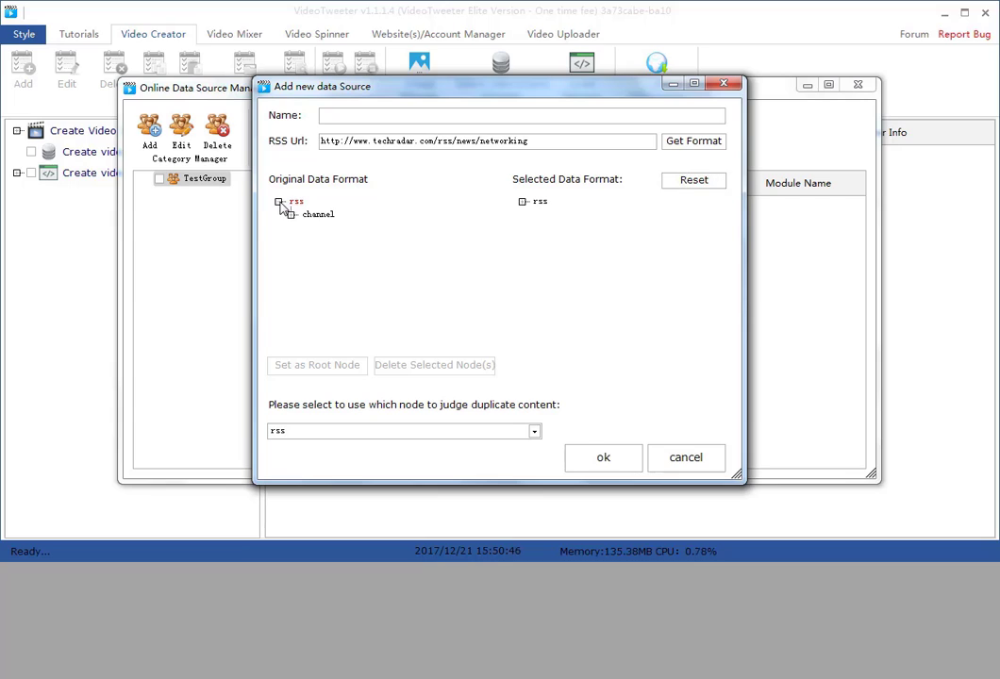
click(291, 214)
click(323, 334)
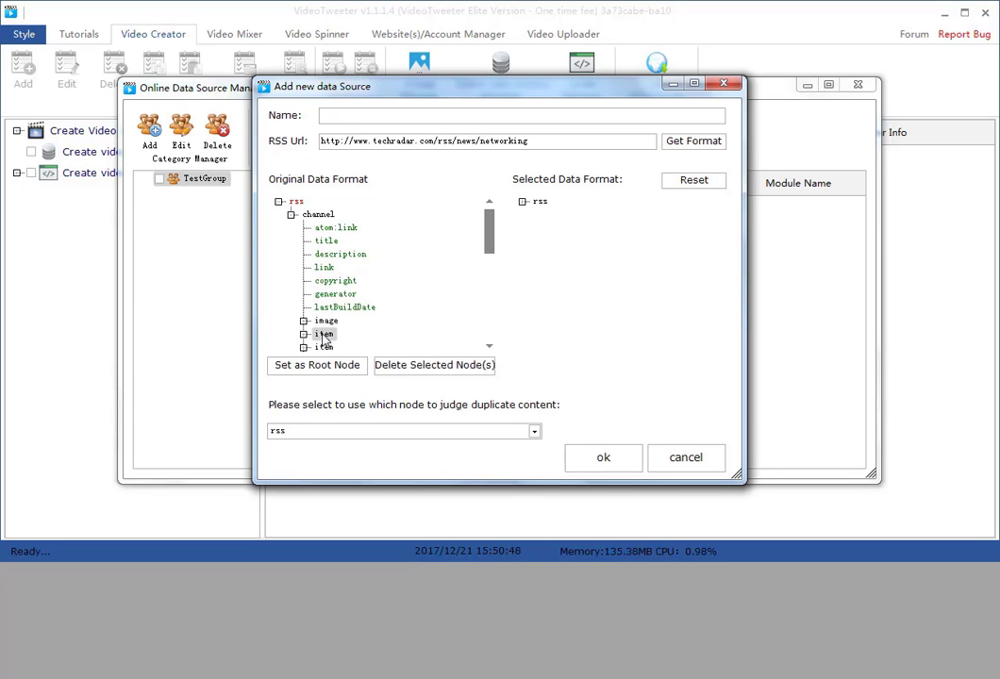
click(317, 364)
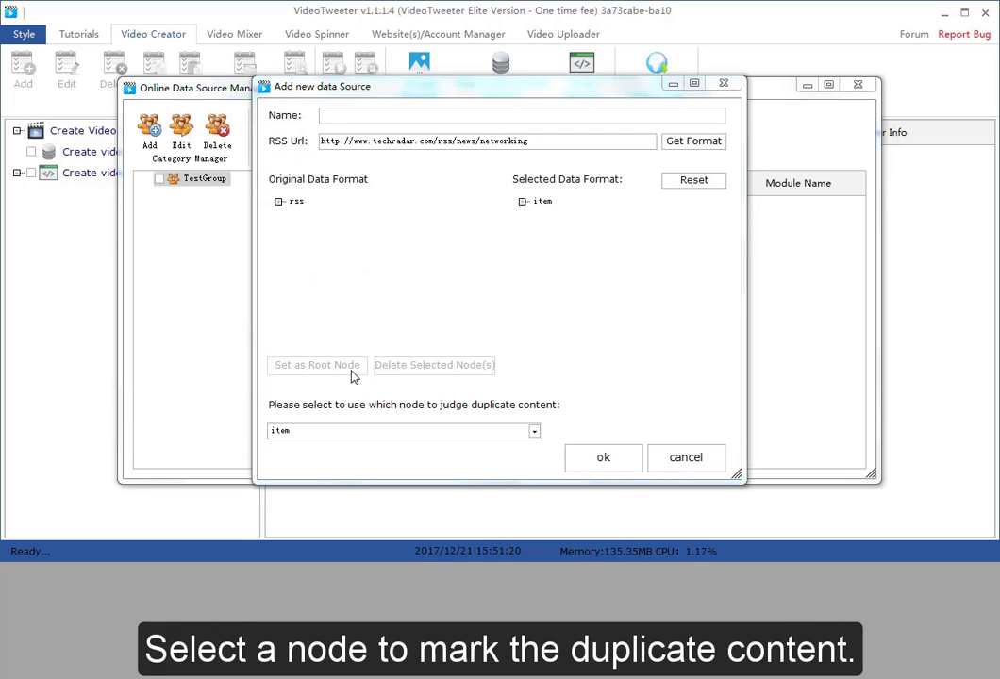
Choose item;guid as the node for judging duplicate content, name the data source TestDataSource and save it
click(359, 432)
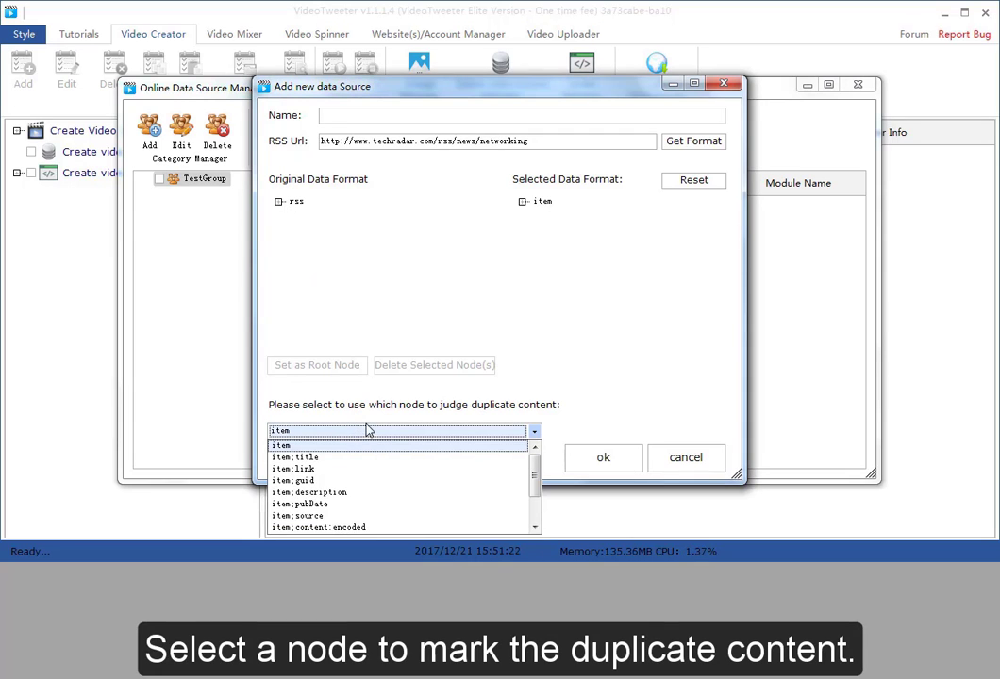
click(354, 481)
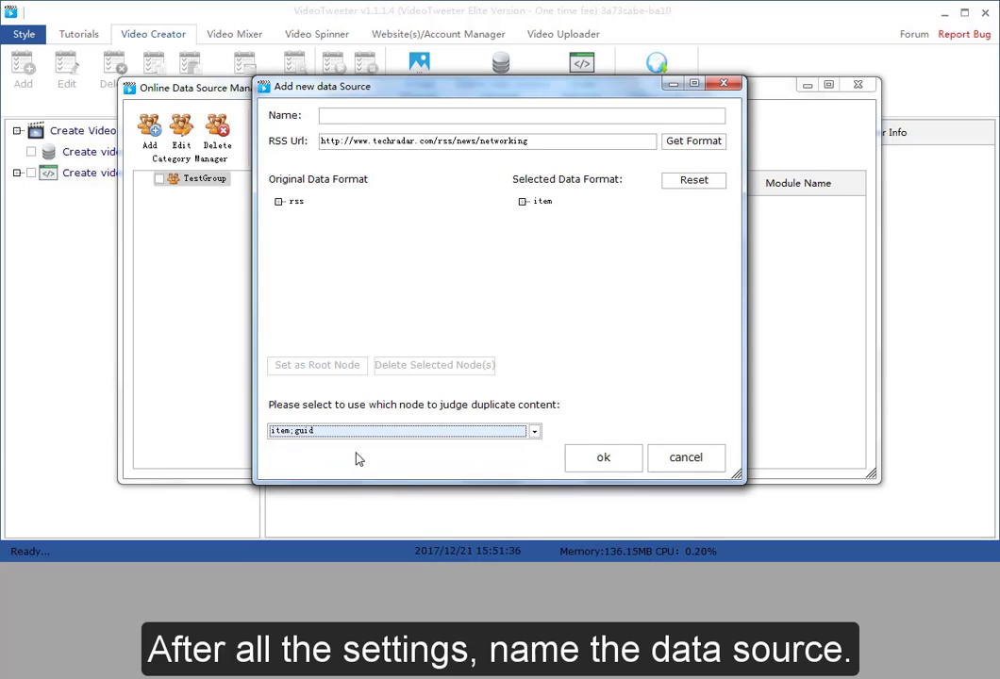
click(338, 115)
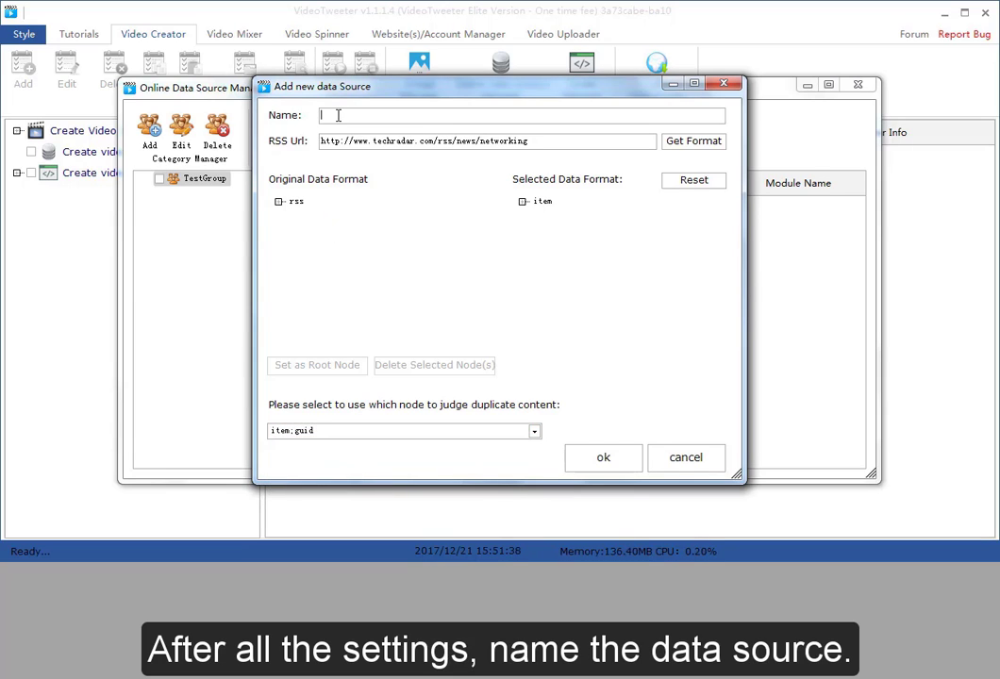
text(TestDataSource)
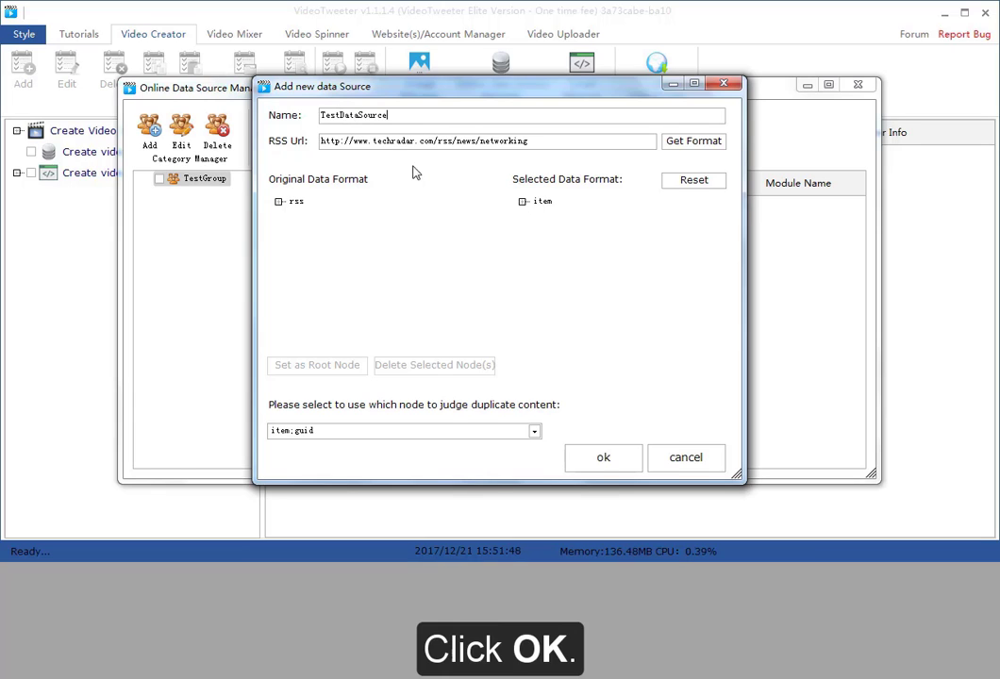
click(597, 458)
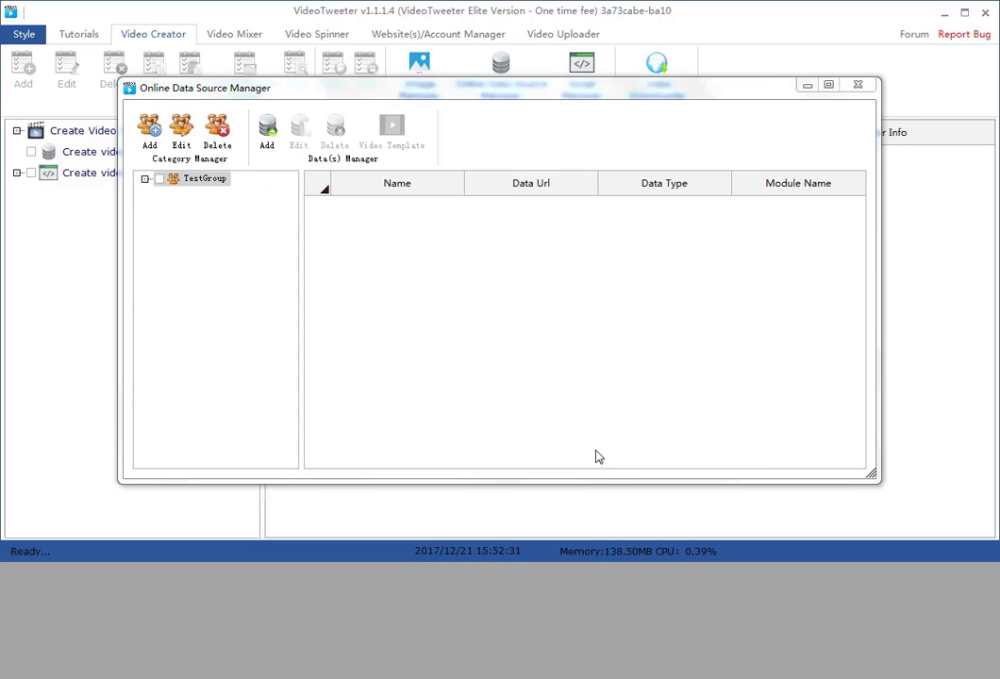
Create a video template named TestTemplate for the TestDataSource data source
click(145, 179)
click(211, 200)
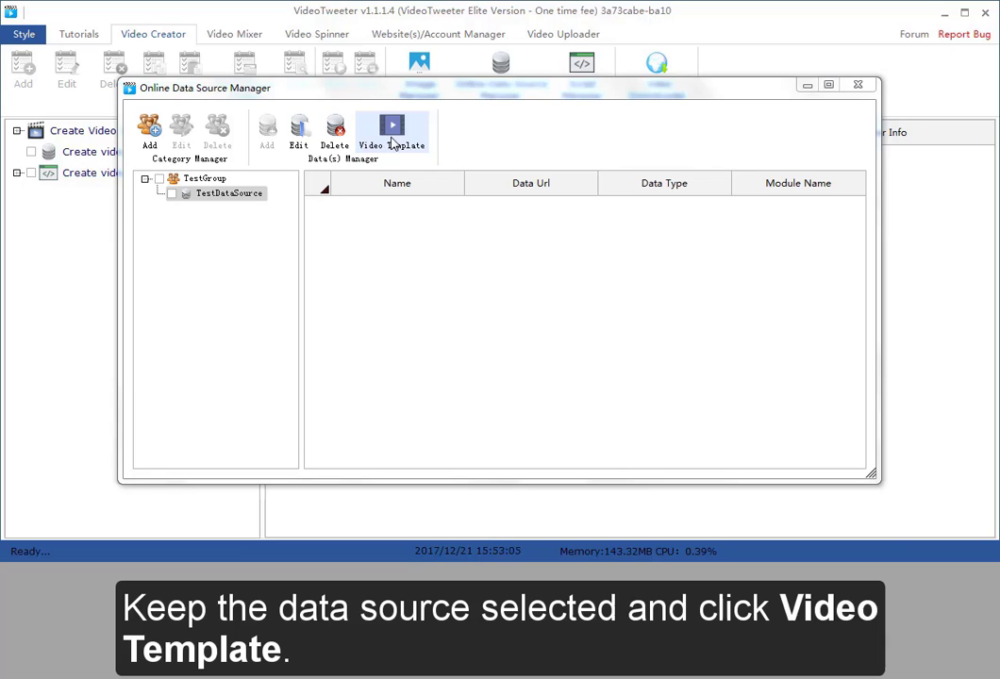
click(394, 142)
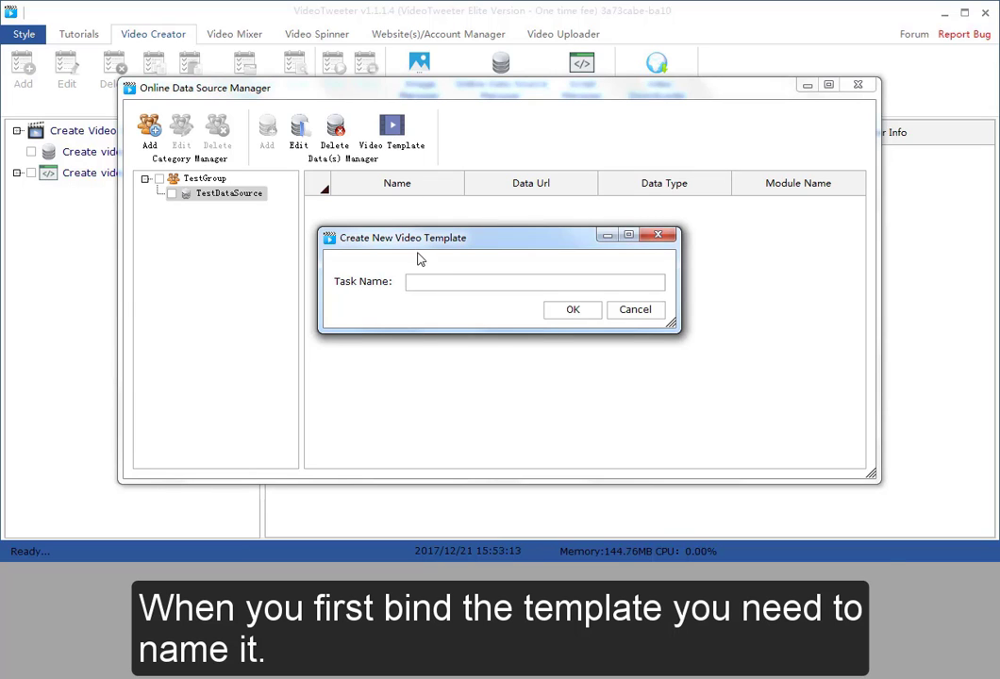
text(TestTemplate)
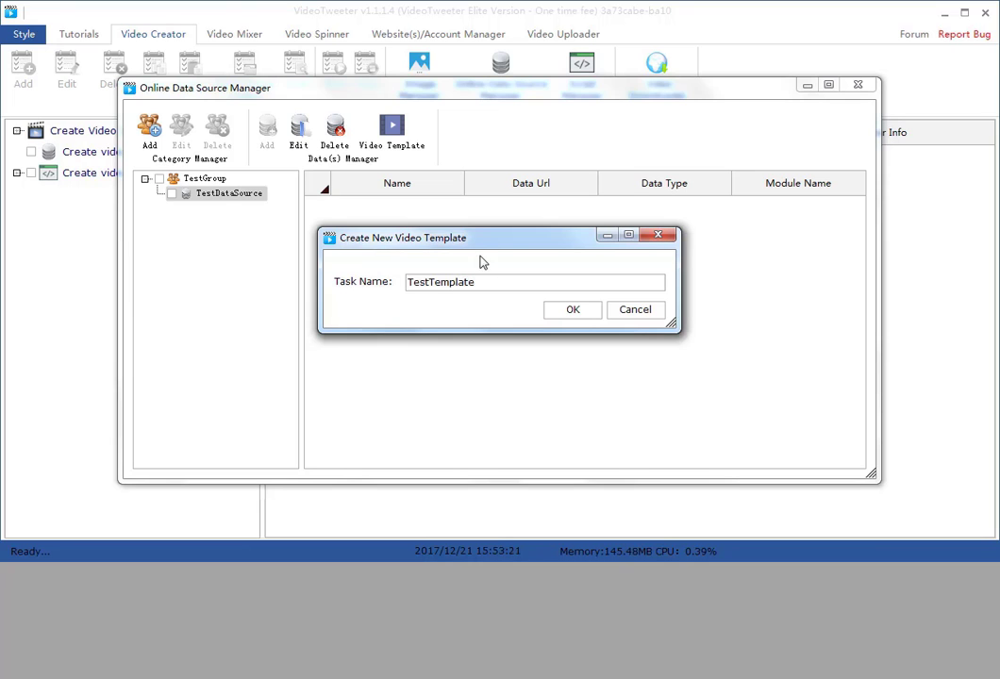
click(570, 314)
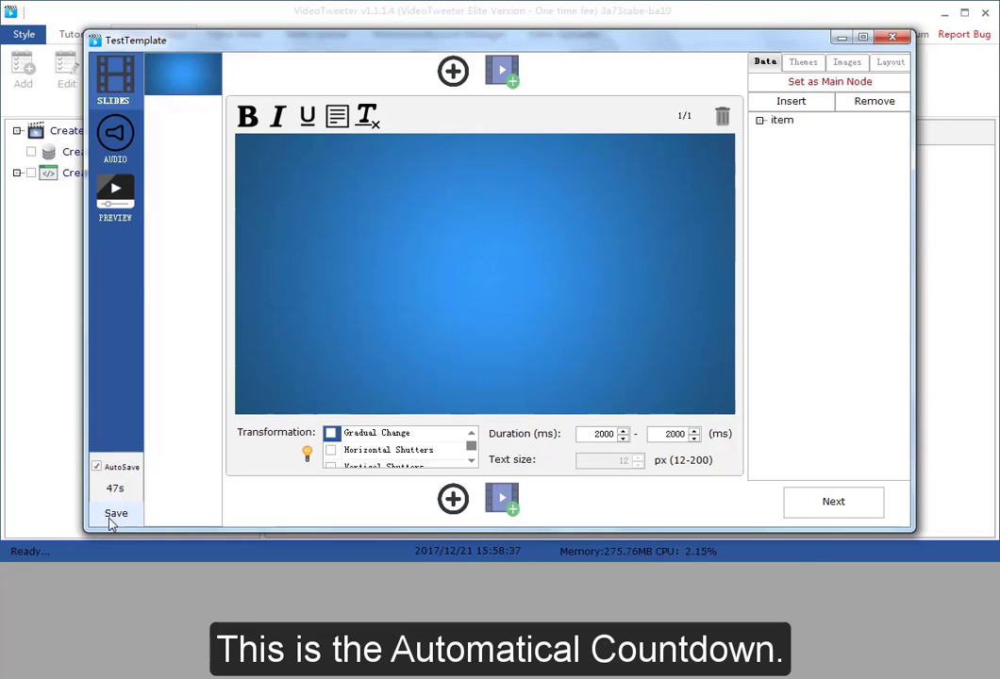
Turn off AutoSave and enable the Gradual Change, Horizontal Shutters and Vertical Shutters transformations
click(111, 470)
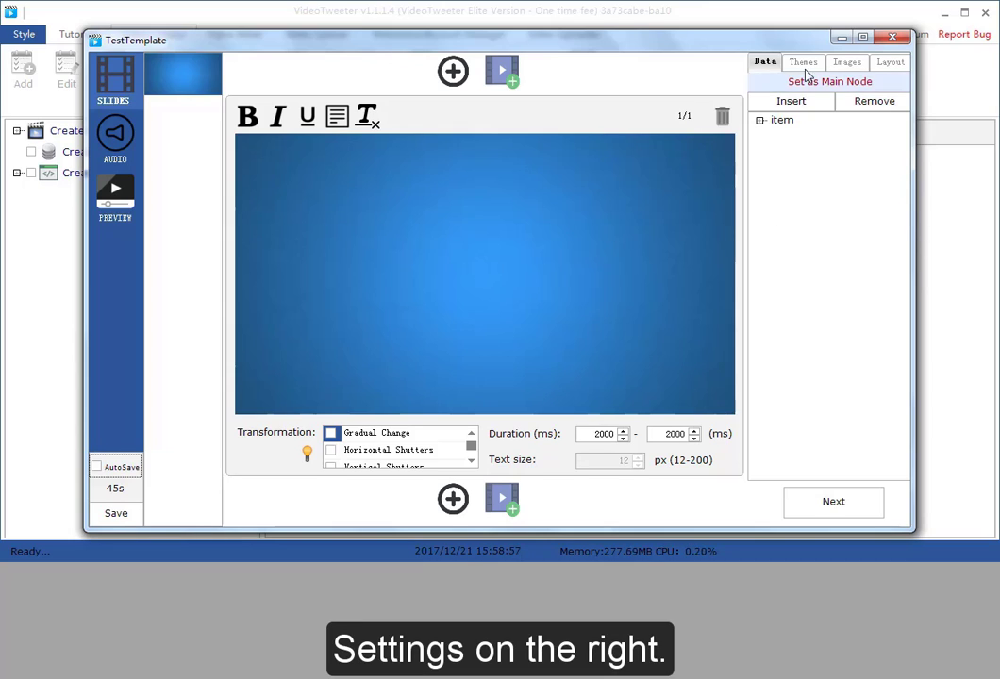
click(390, 435)
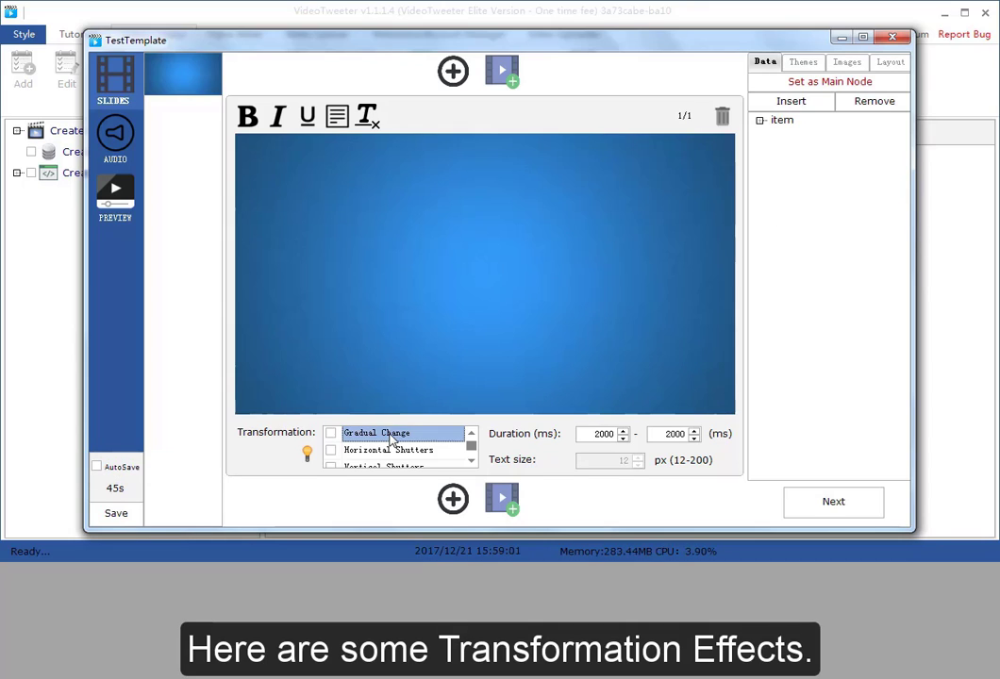
click(395, 452)
click(402, 466)
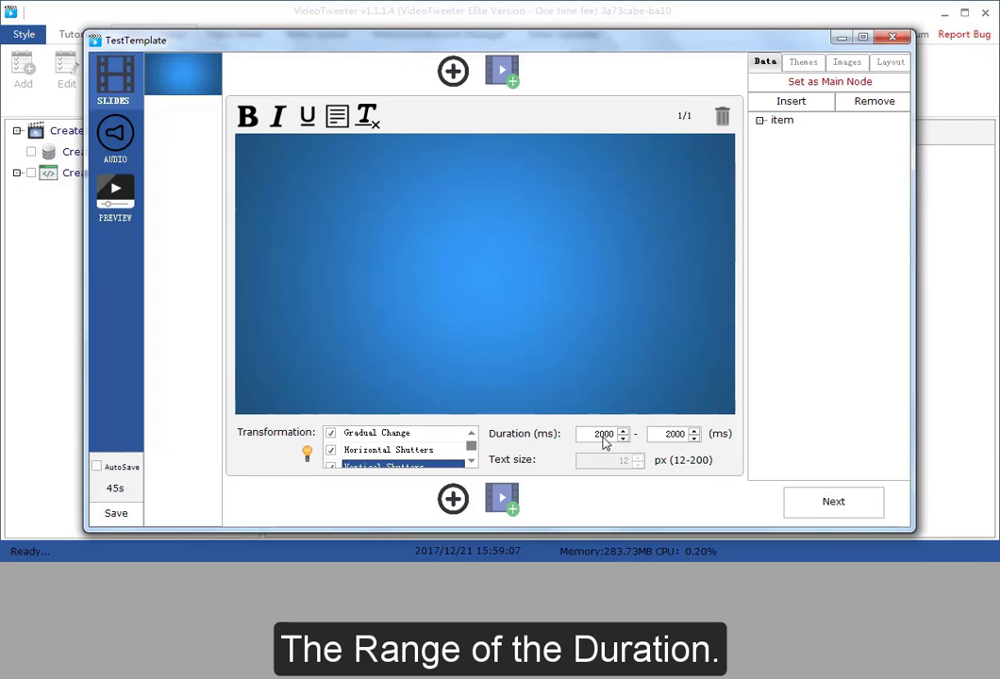
Add the Shadow Green, Shadow Orange and Shadow Red themes to the template alongside Shadow Blue
click(817, 64)
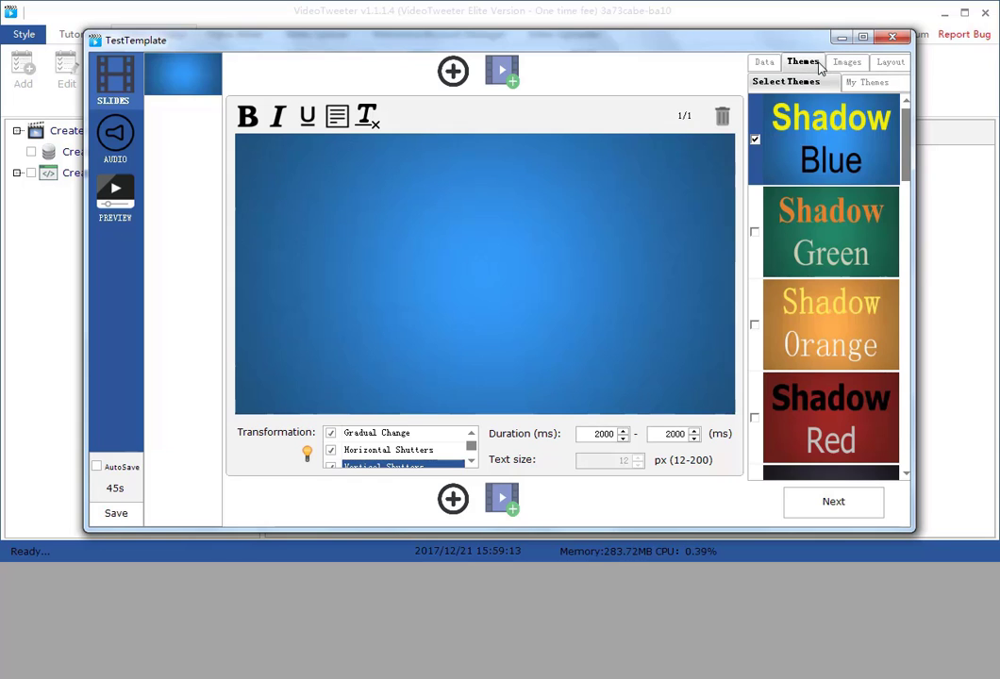
click(755, 233)
click(754, 326)
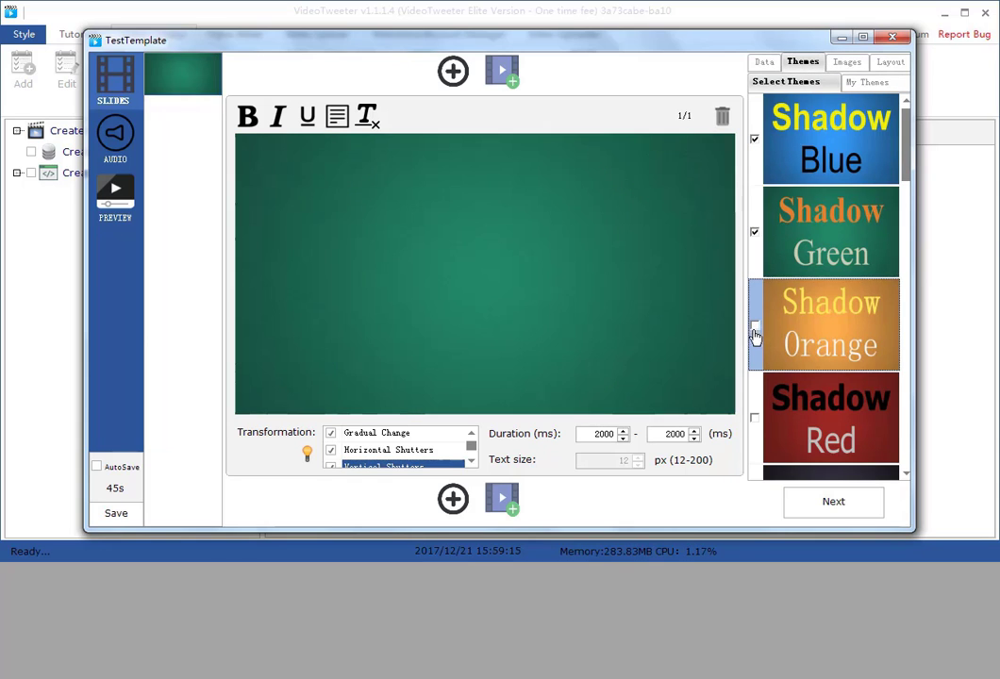
click(754, 418)
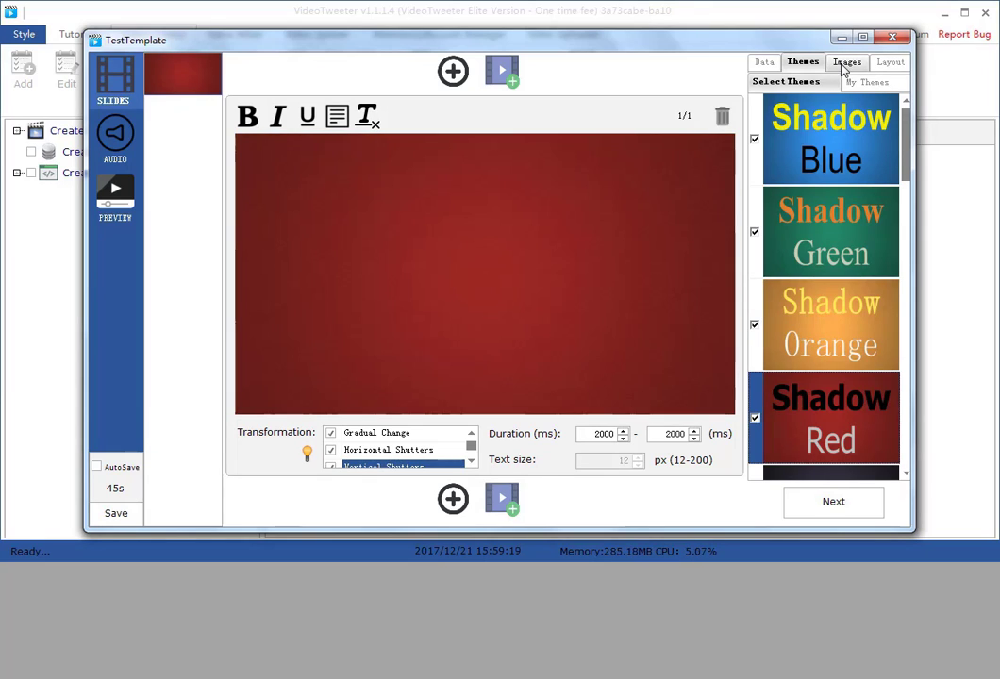
Select the first three images from My Images for the slide
click(845, 64)
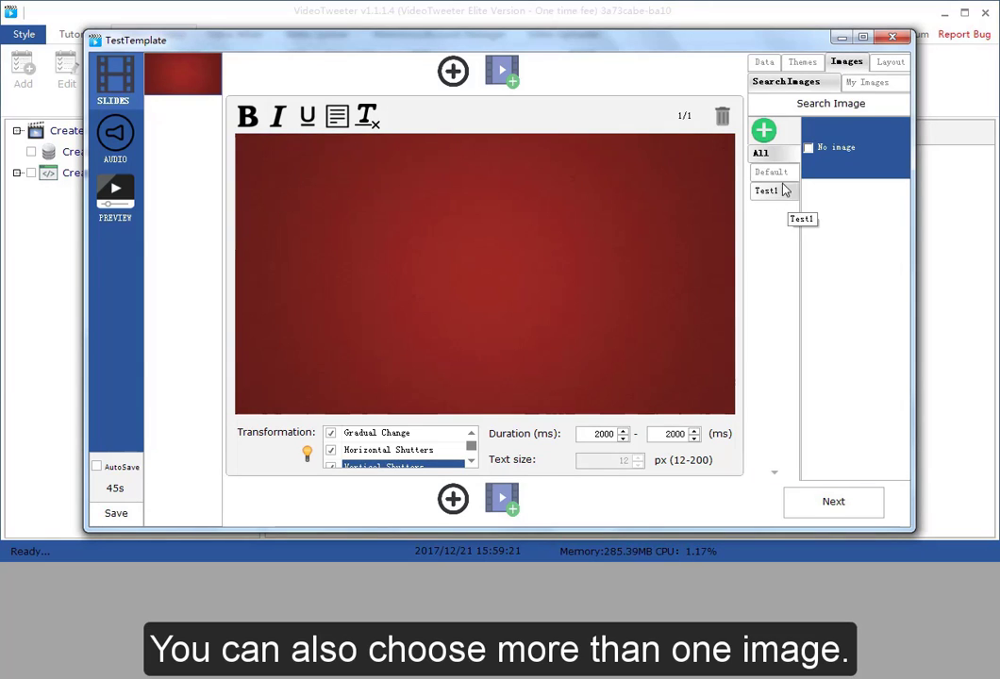
click(877, 85)
click(807, 229)
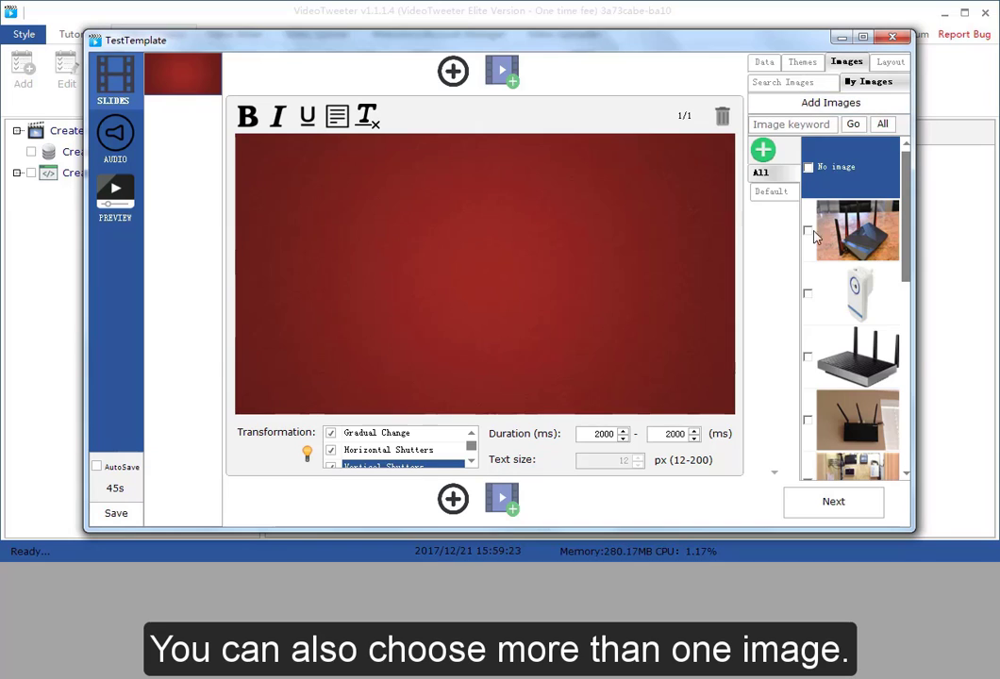
click(807, 293)
click(810, 355)
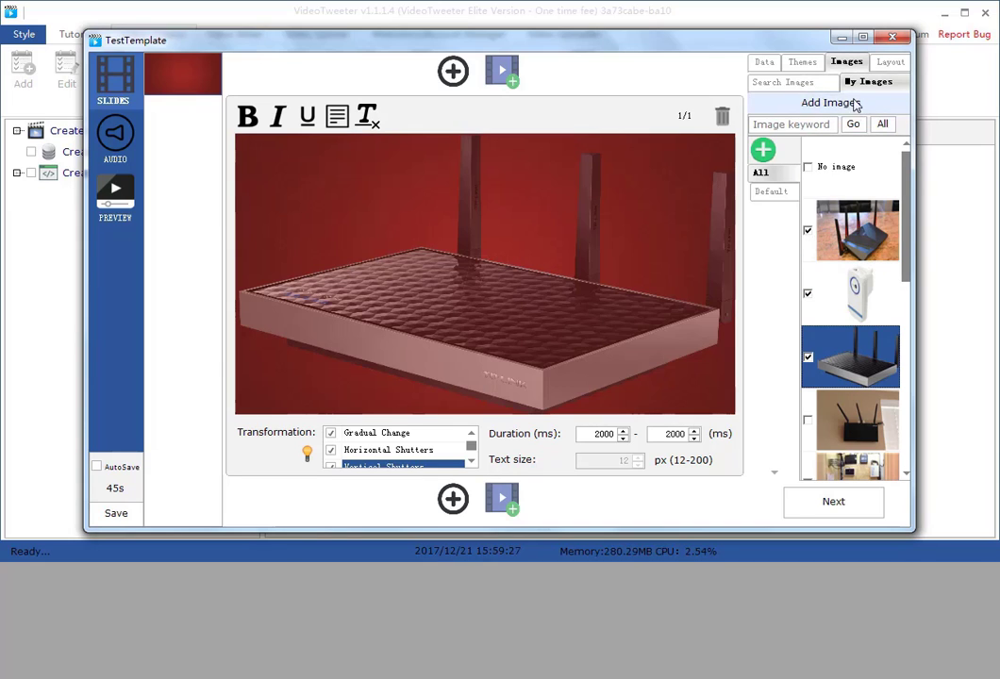
Add the Text Left and Text Right layouts alongside Text Fill
click(896, 63)
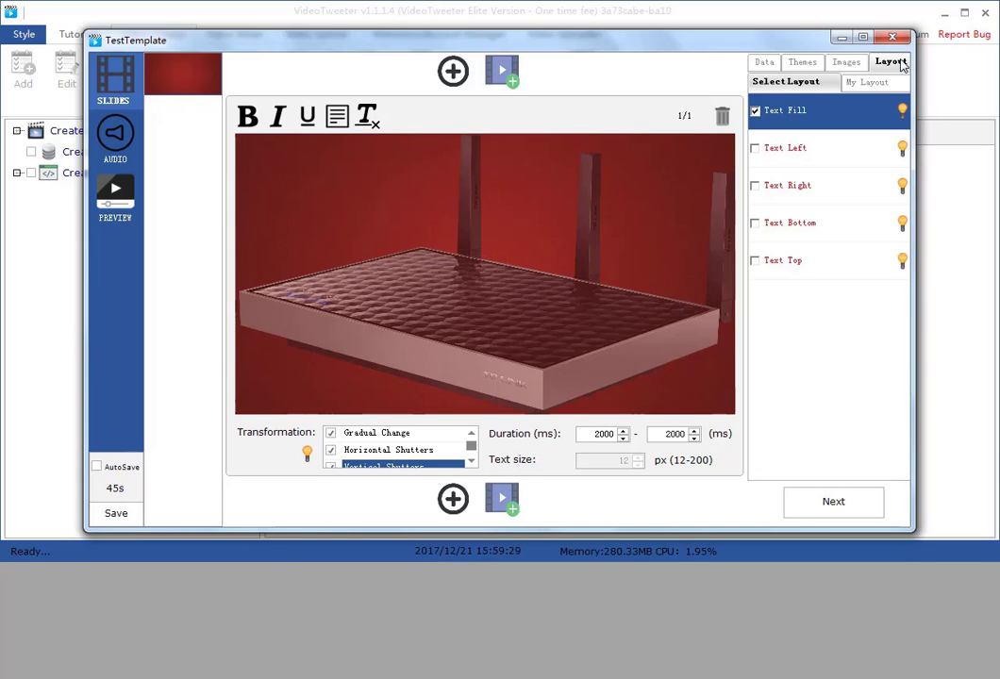
click(755, 148)
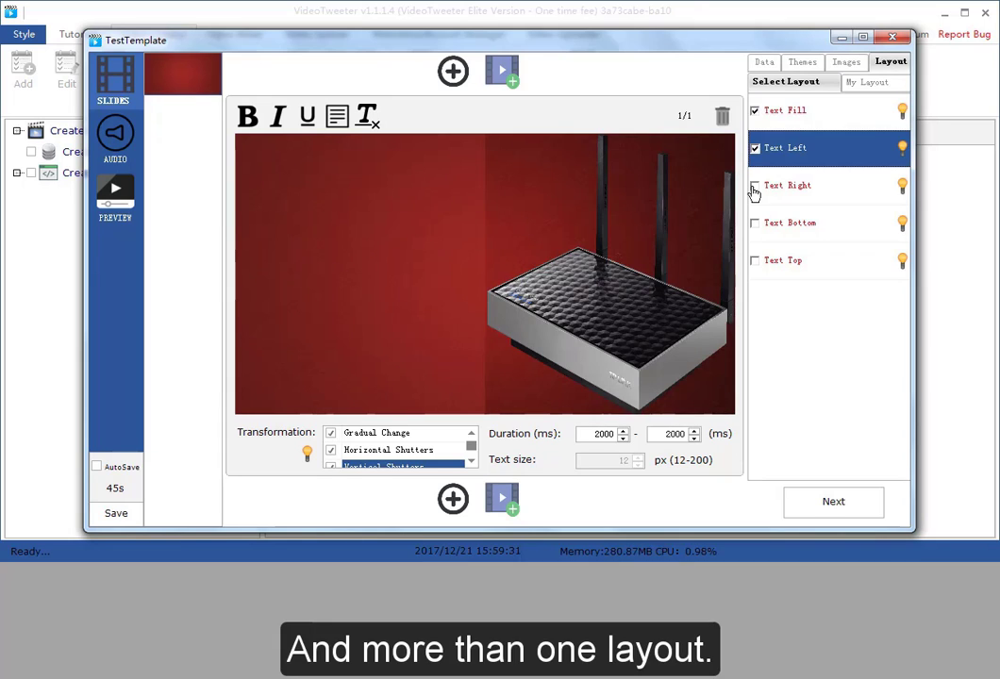
click(755, 186)
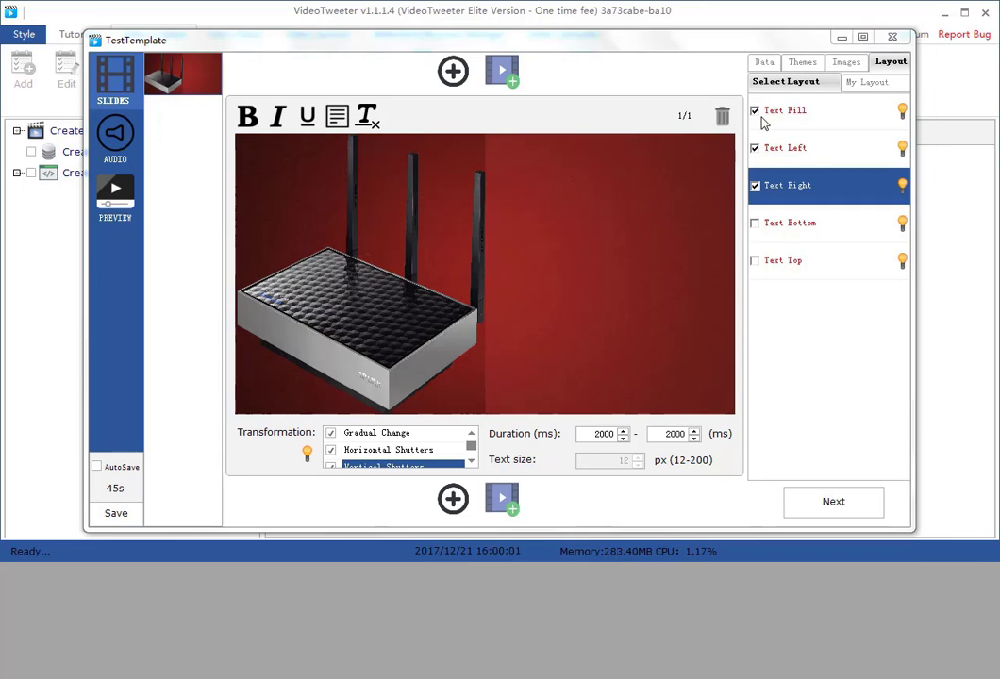
Expand the item data node and insert its content:encoded node into the slide, removing and reinserting it once
click(764, 63)
click(760, 122)
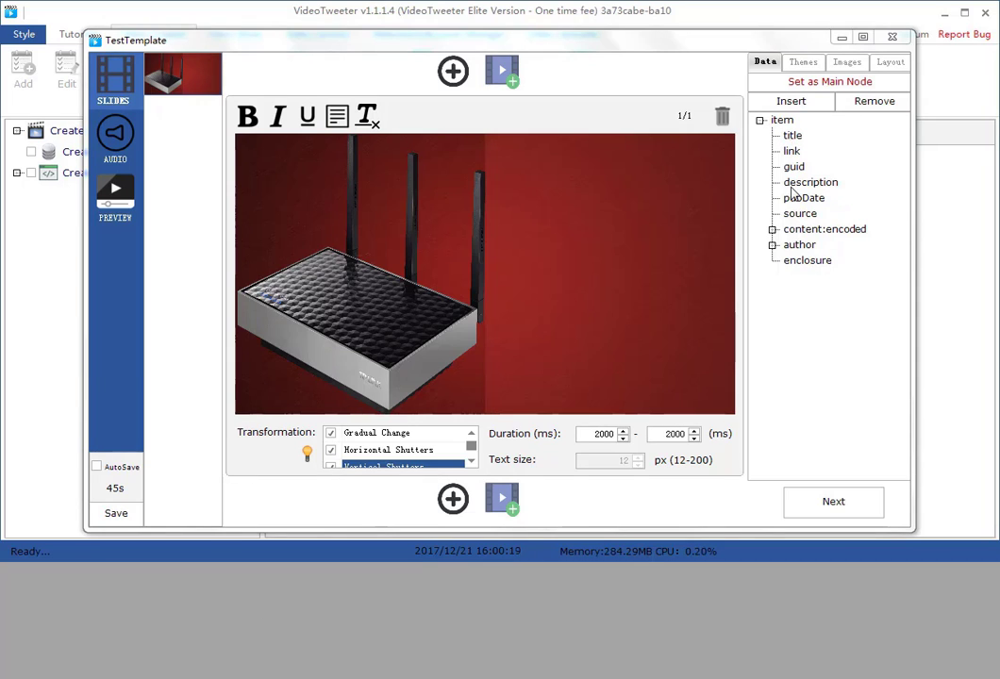
click(791, 139)
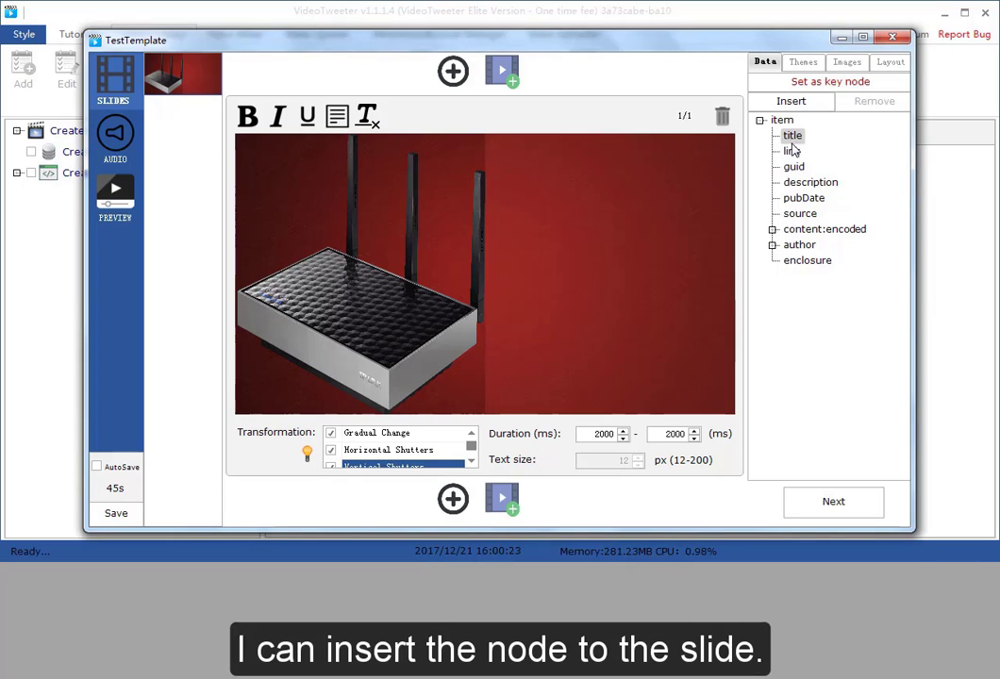
click(790, 229)
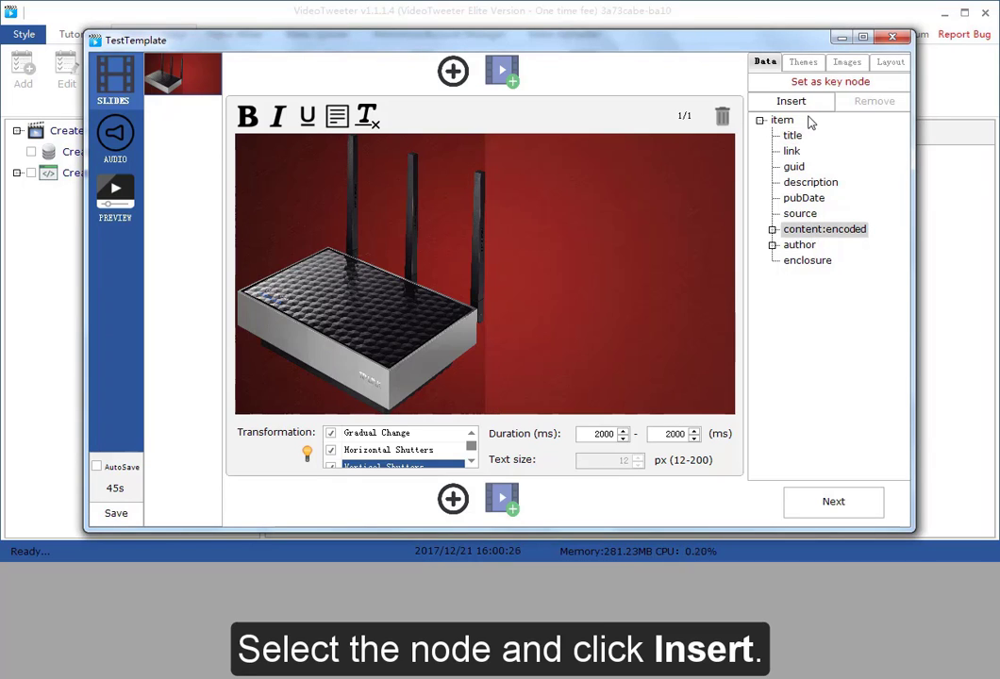
click(804, 106)
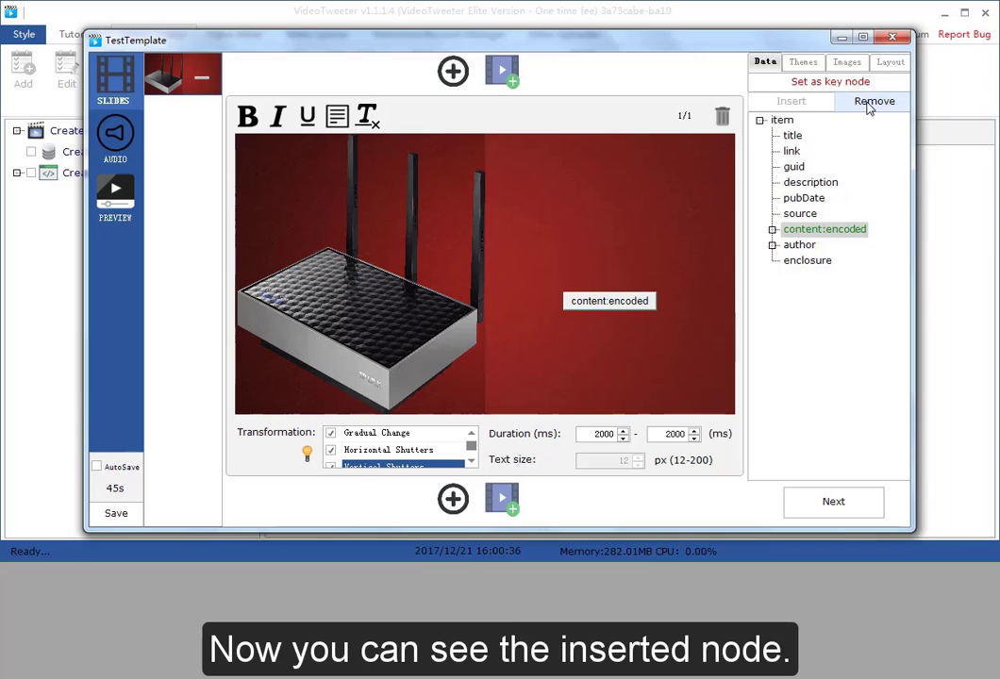
click(868, 105)
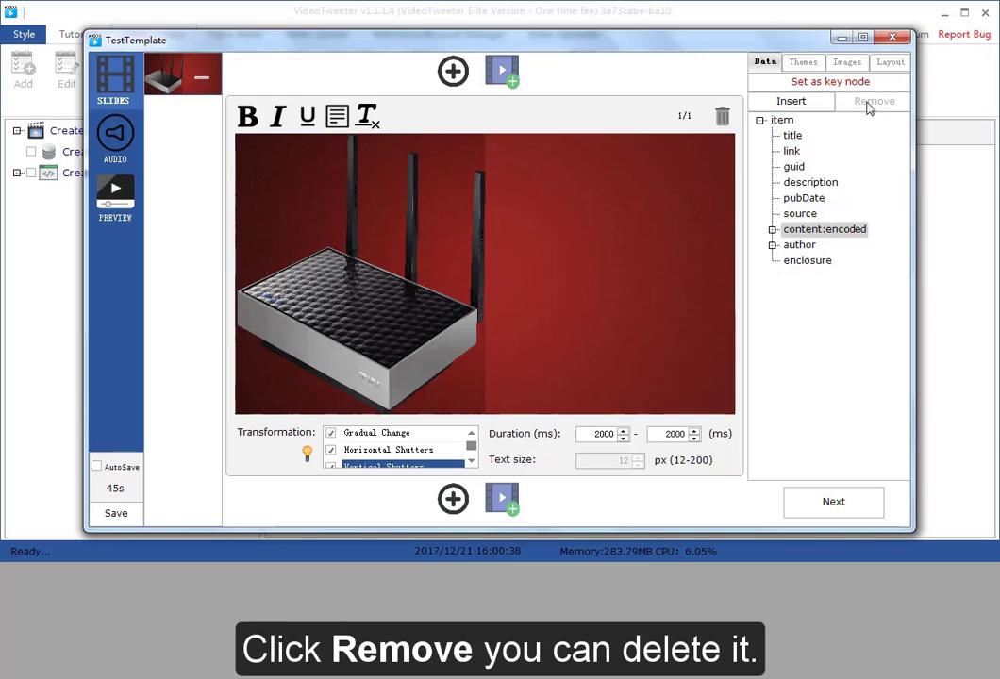
click(808, 113)
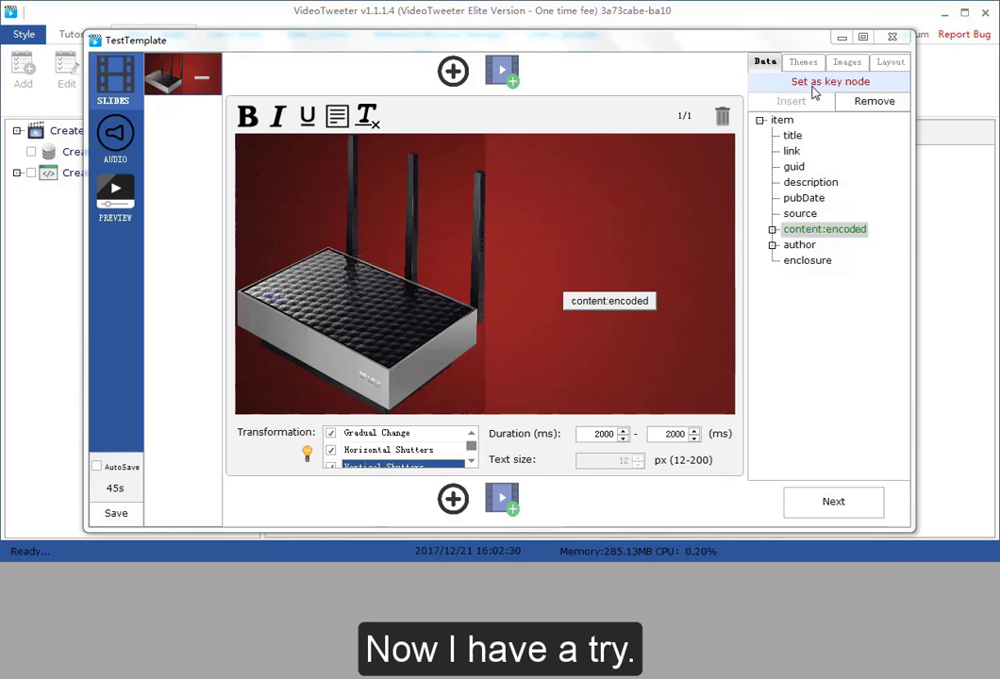
Set content:encoded as the key node and set its text split mode to According to sentence
click(814, 92)
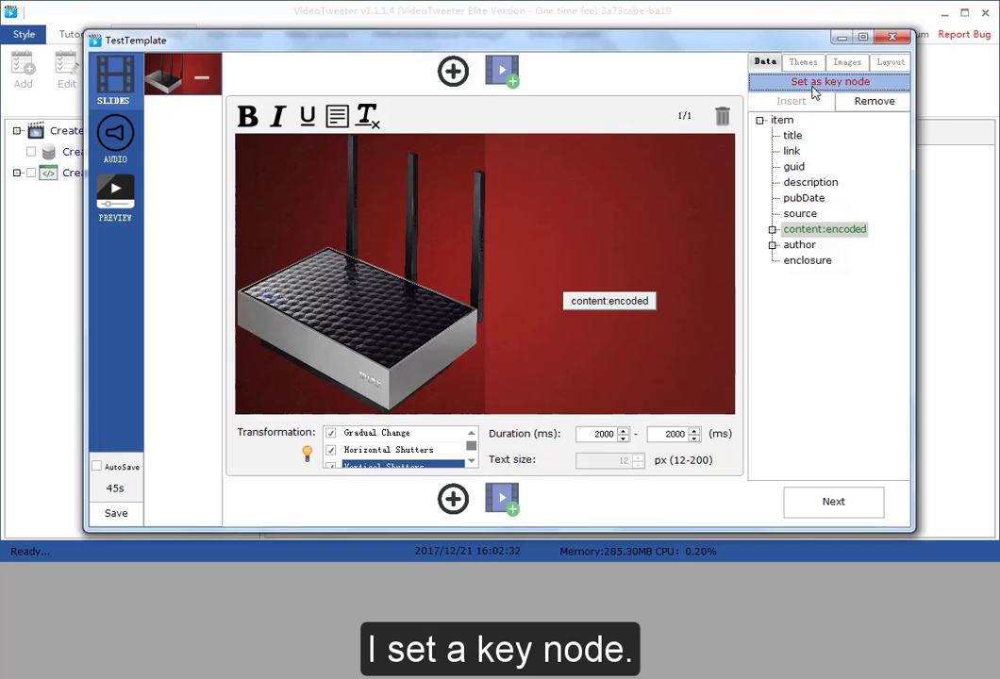
click(622, 318)
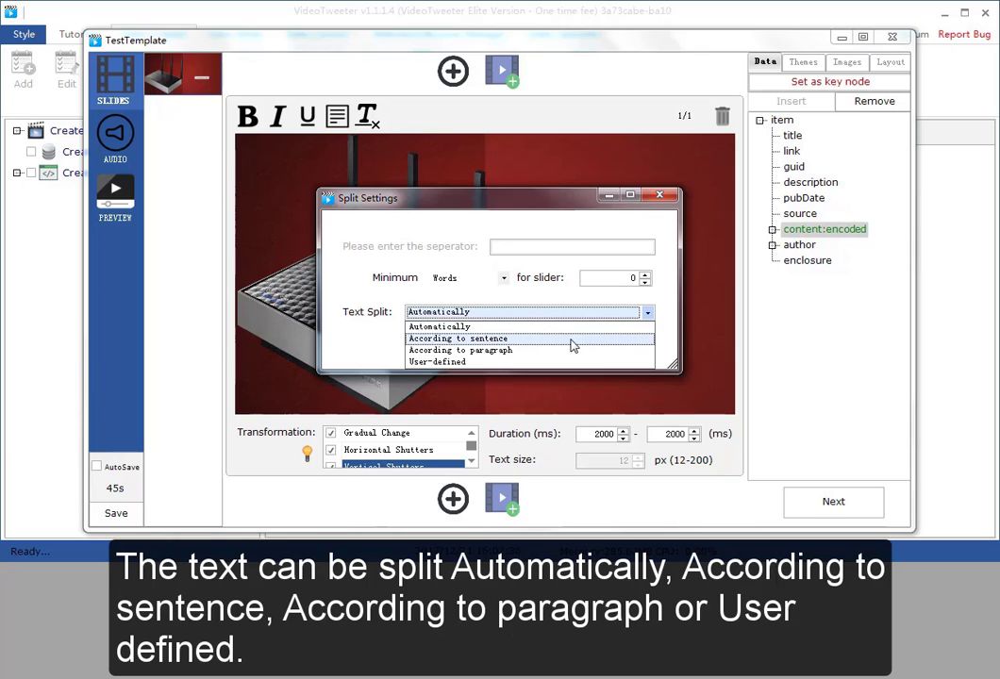
click(518, 362)
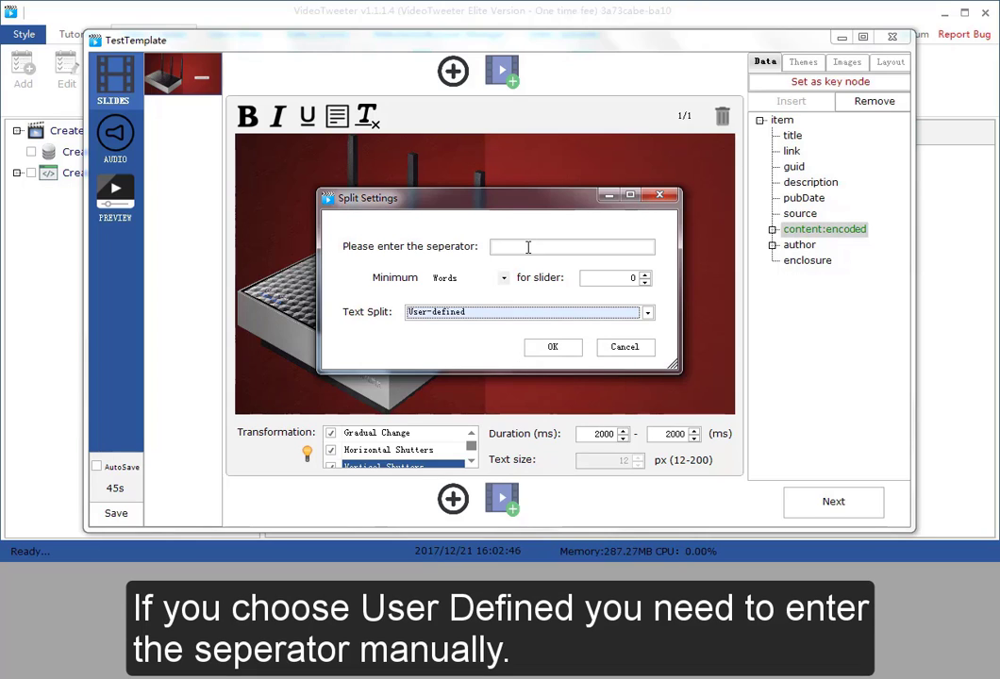
click(528, 315)
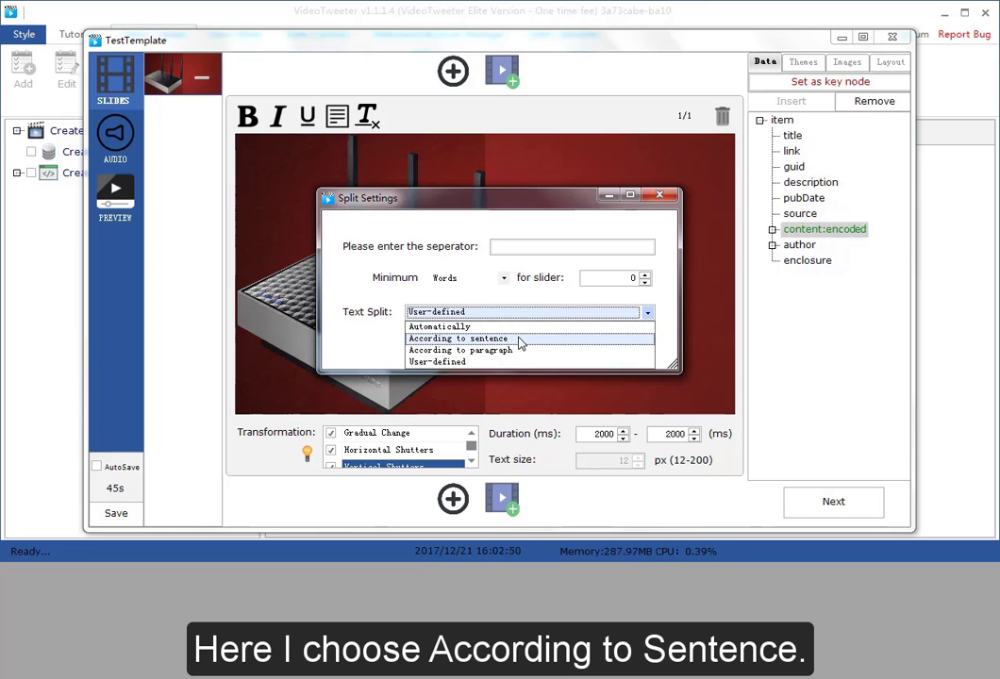
click(521, 343)
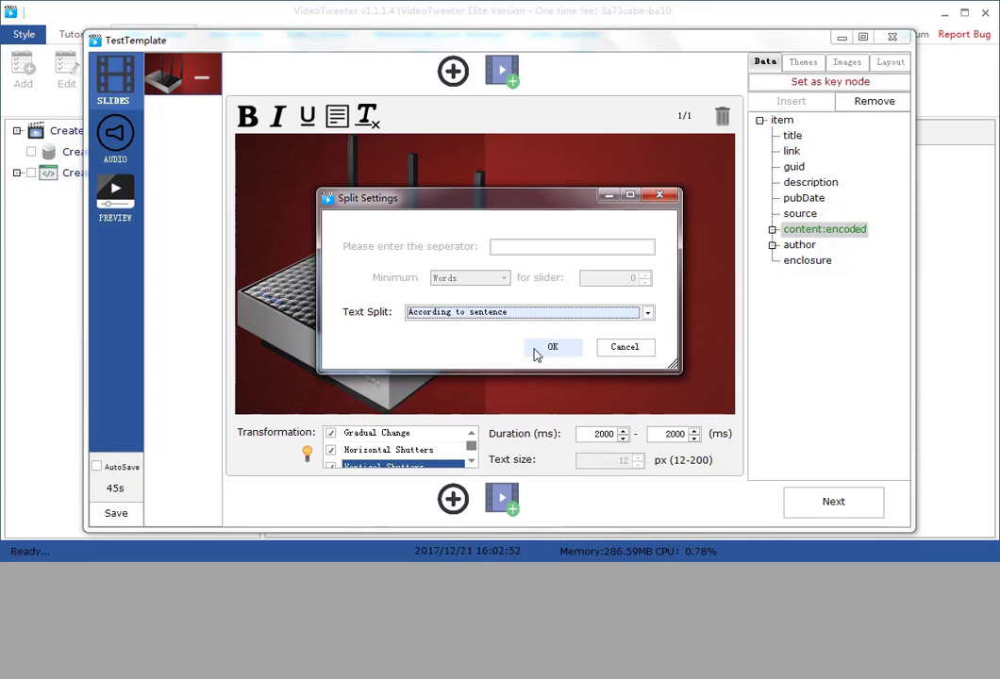
click(537, 350)
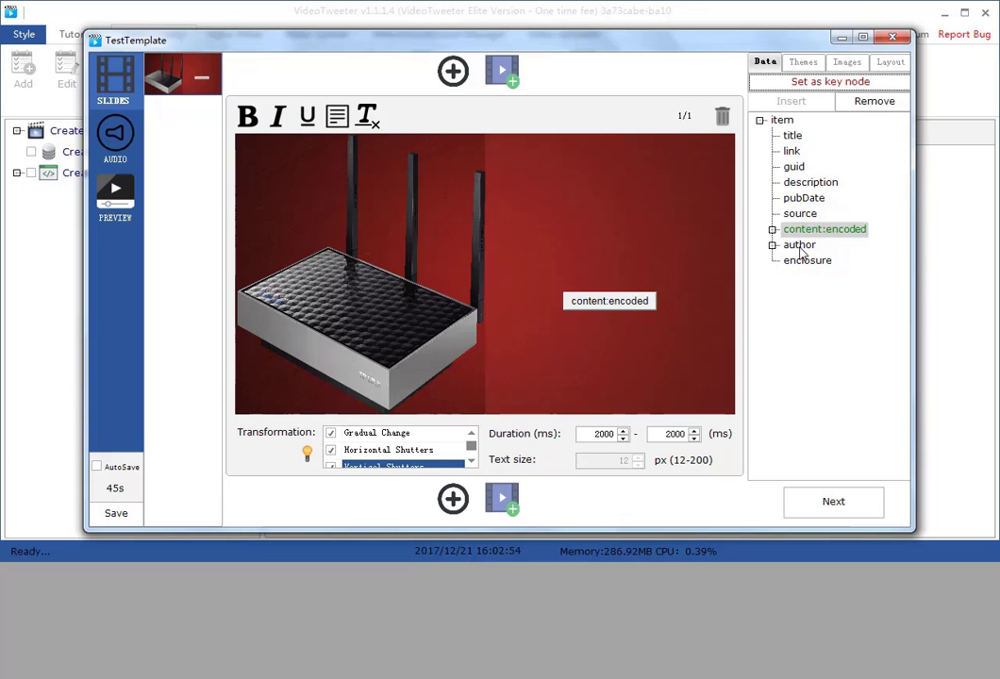
Continue to the audio settings and keep .mp4 as the output format
click(800, 235)
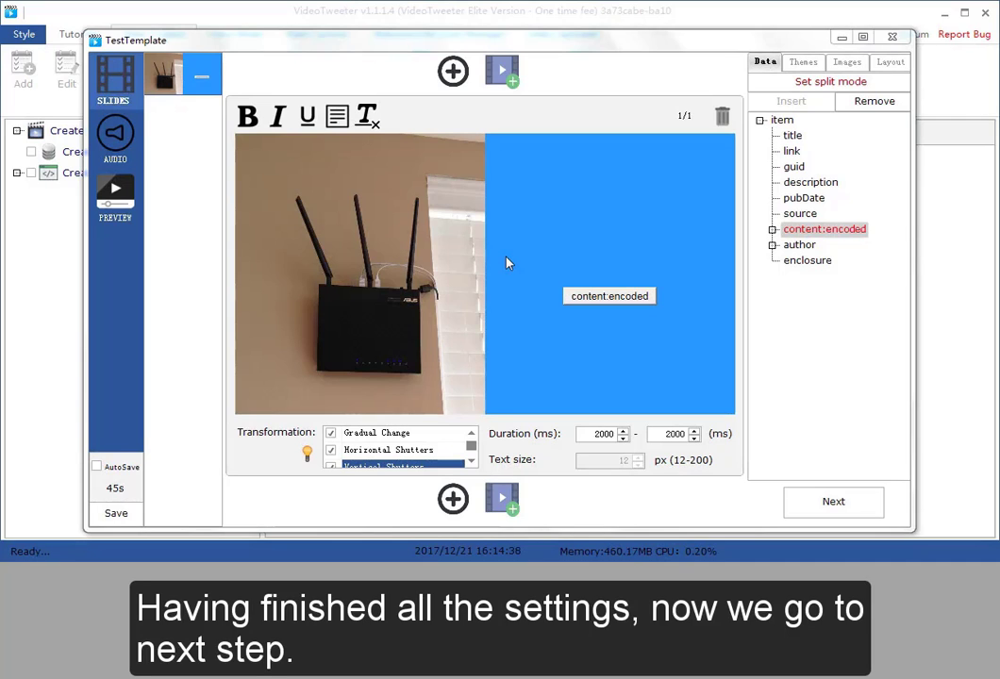
click(829, 503)
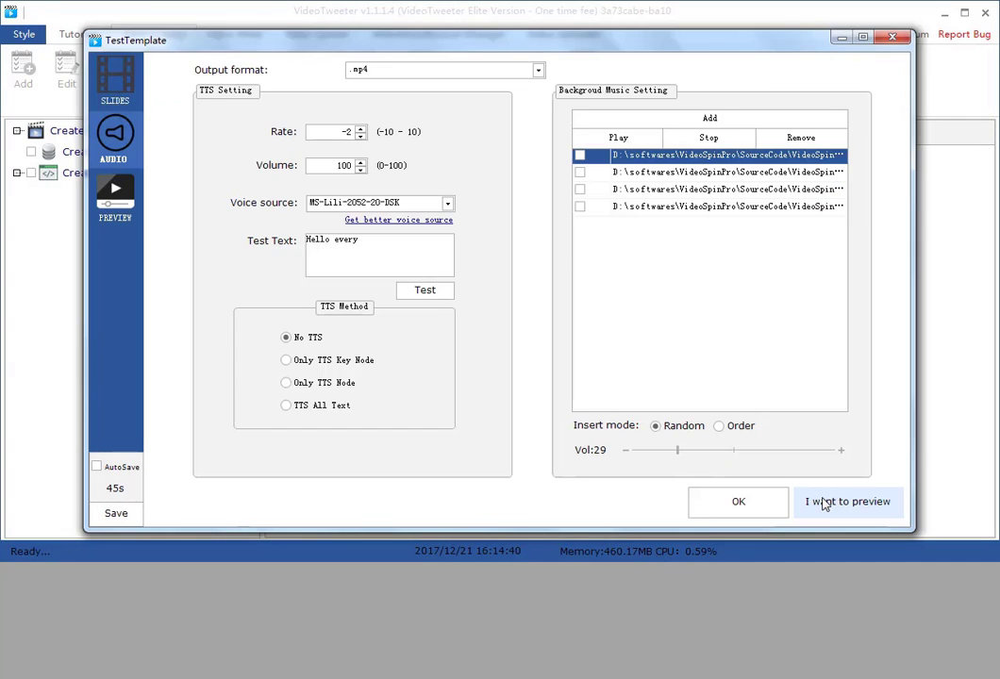
click(521, 73)
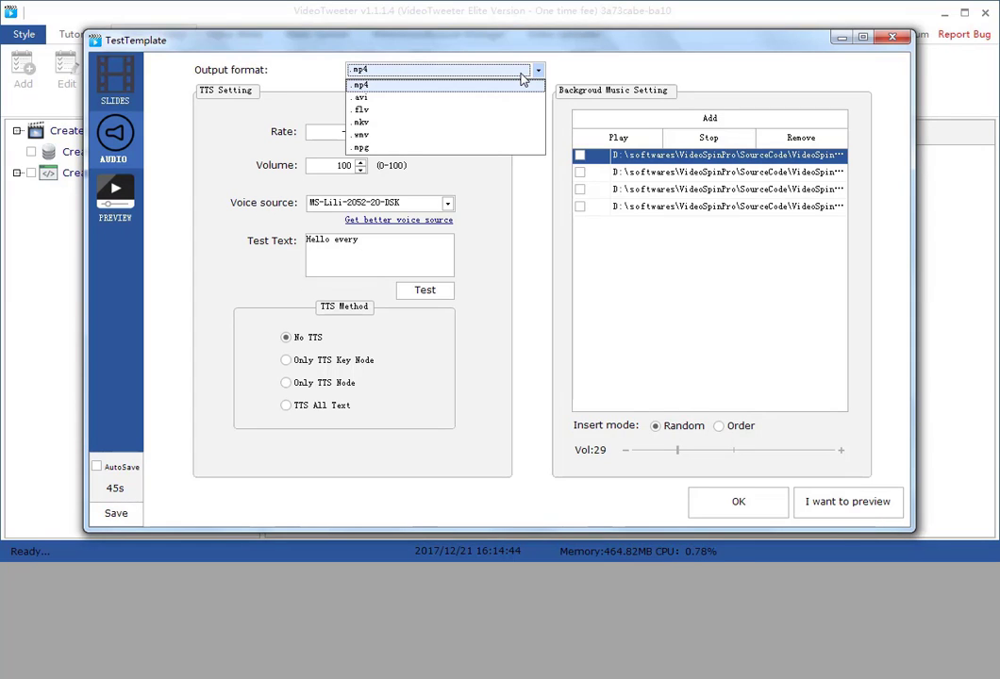
click(522, 75)
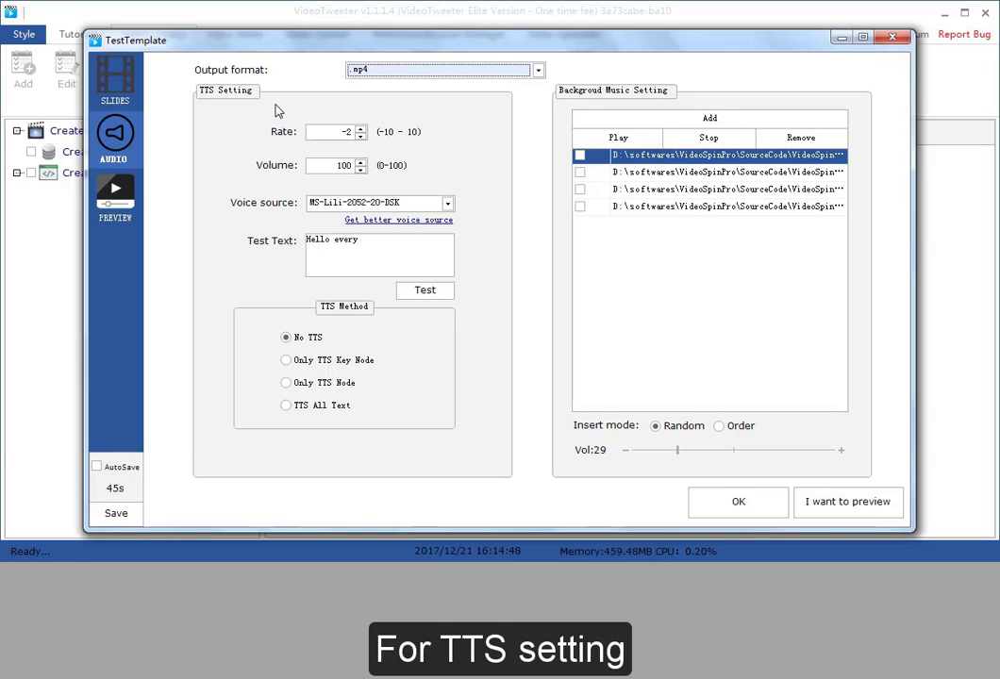
Set the TTS rate to 0
click(343, 134)
key(Up)
key(Up)
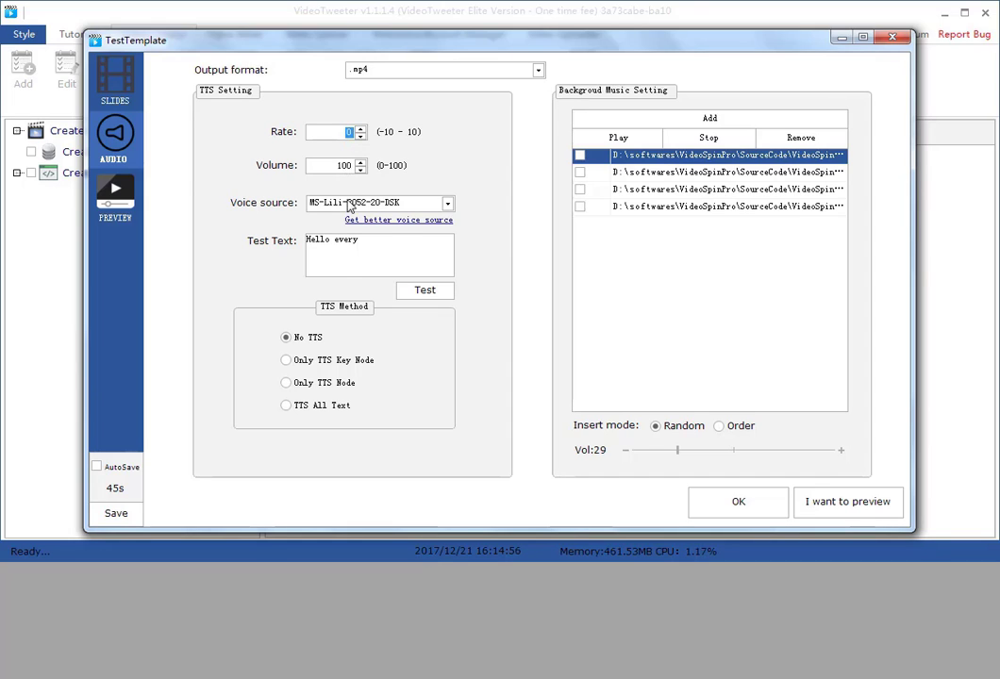
Choose CereVoice Adam 4.0.4 as the TTS voice source and test it
click(346, 204)
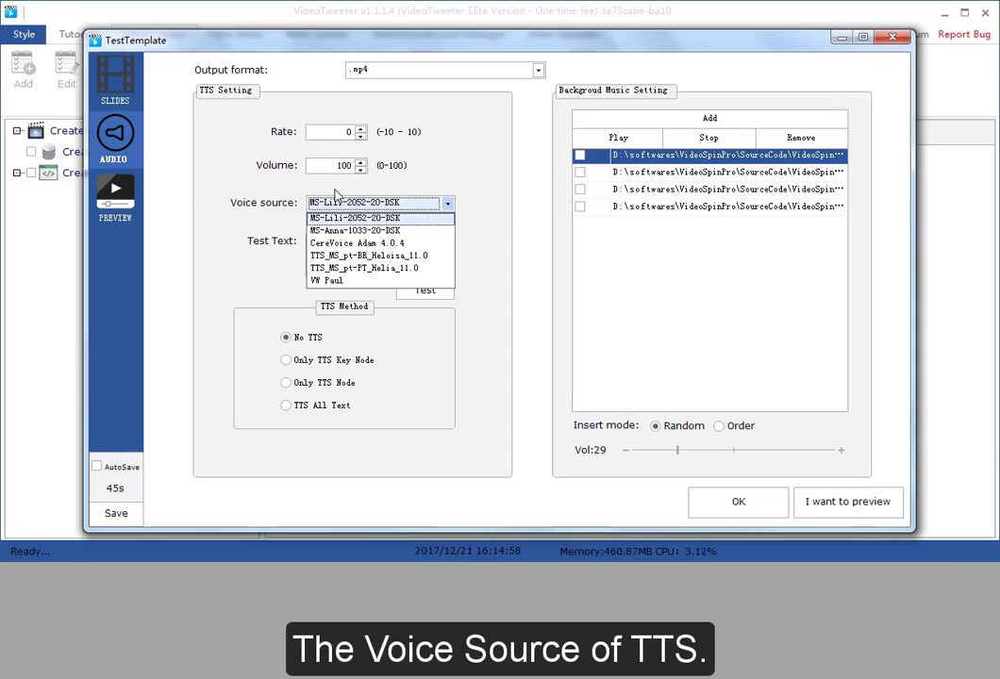
click(341, 245)
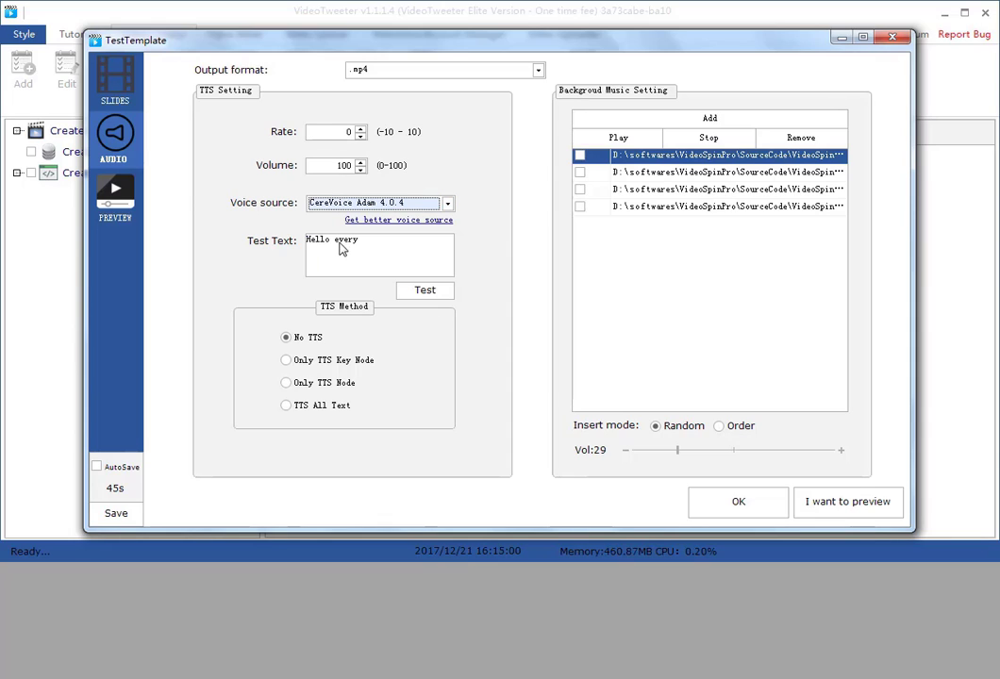
click(433, 296)
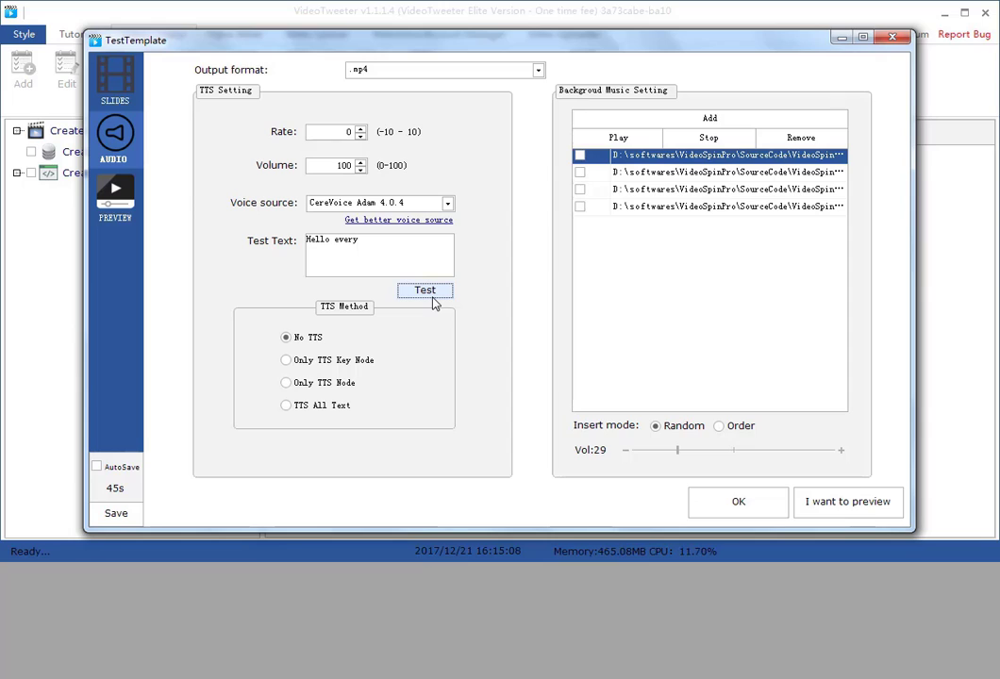
Set the TTS method to Only TTS Key Node and open the background music add options
click(311, 367)
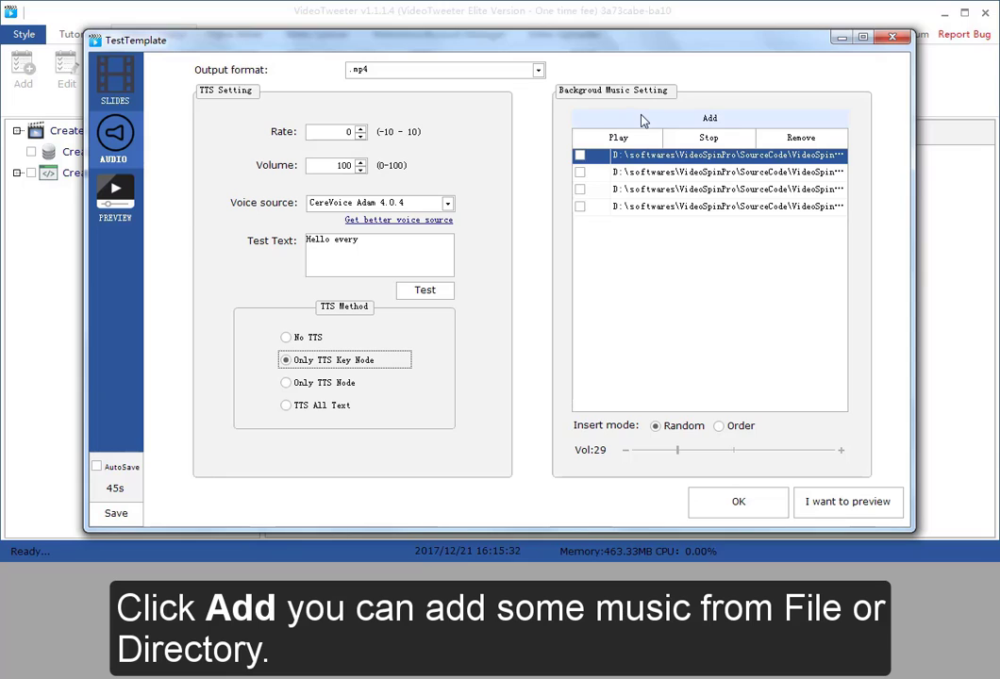
click(642, 120)
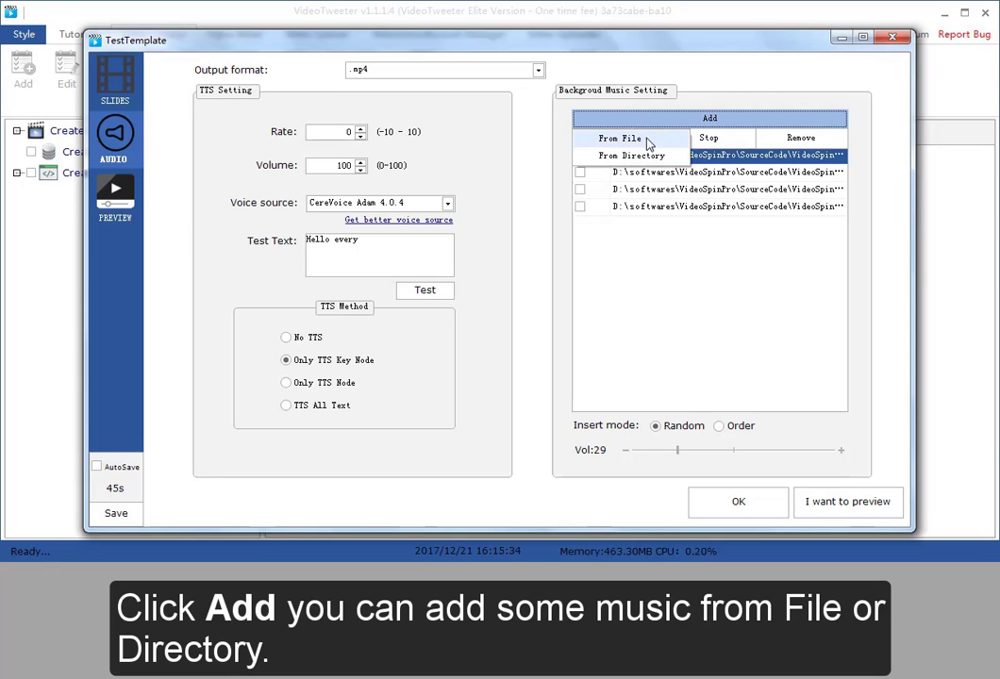
click(597, 117)
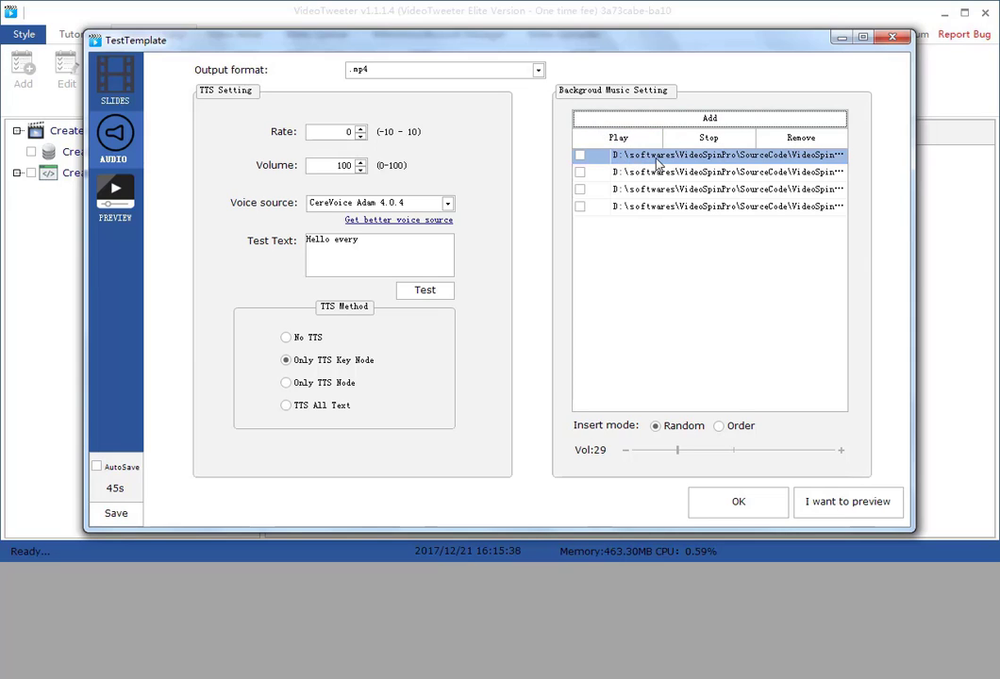
Preview several of the background music tracks by selecting and playing them one after another
click(647, 159)
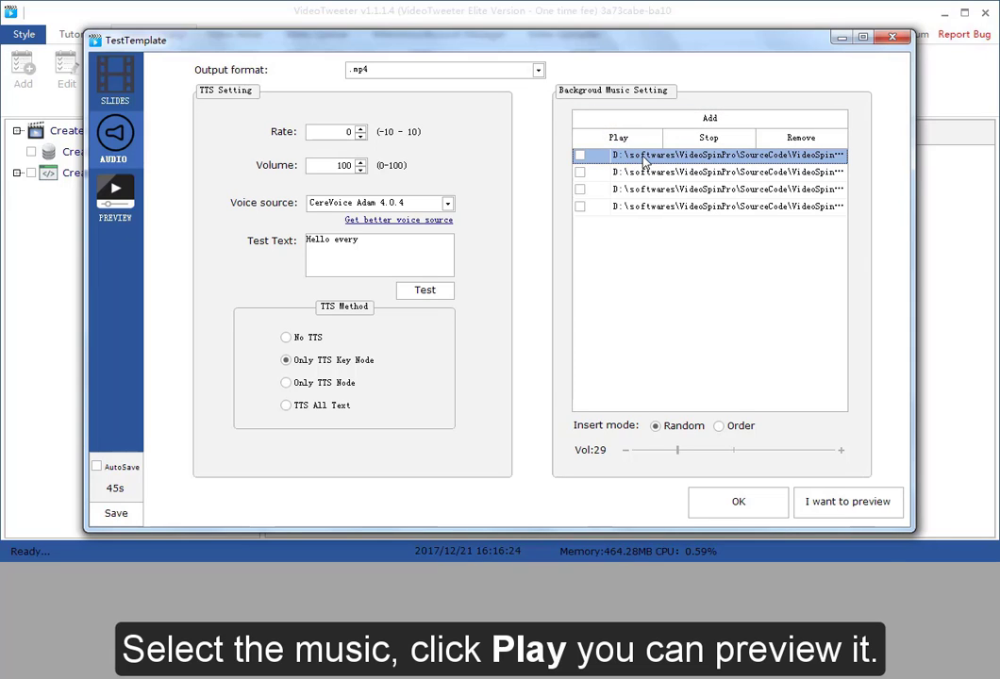
click(627, 141)
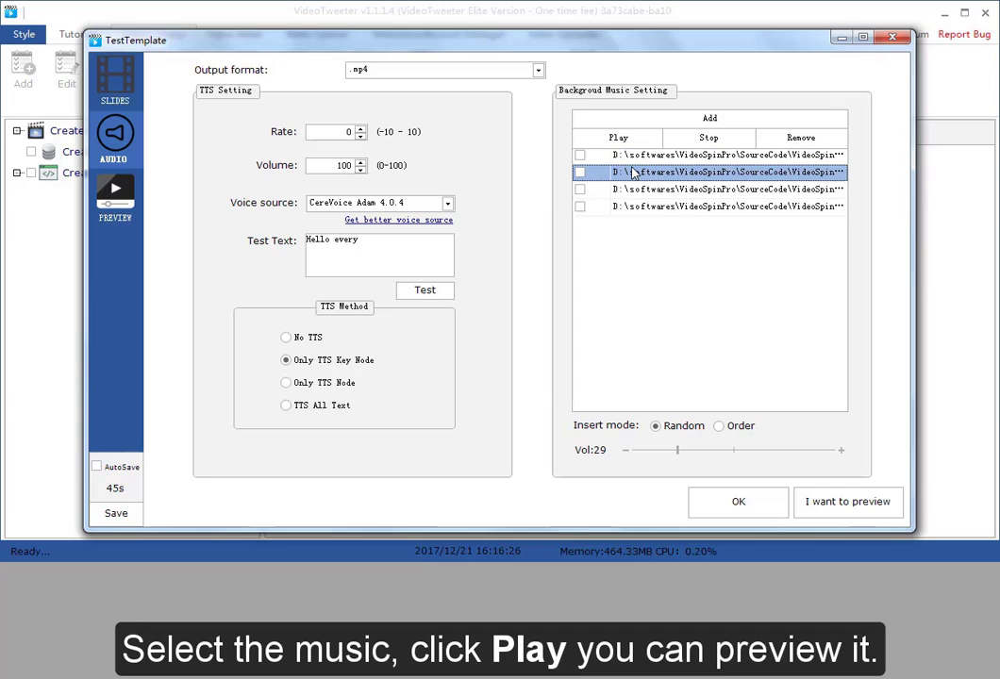
click(632, 172)
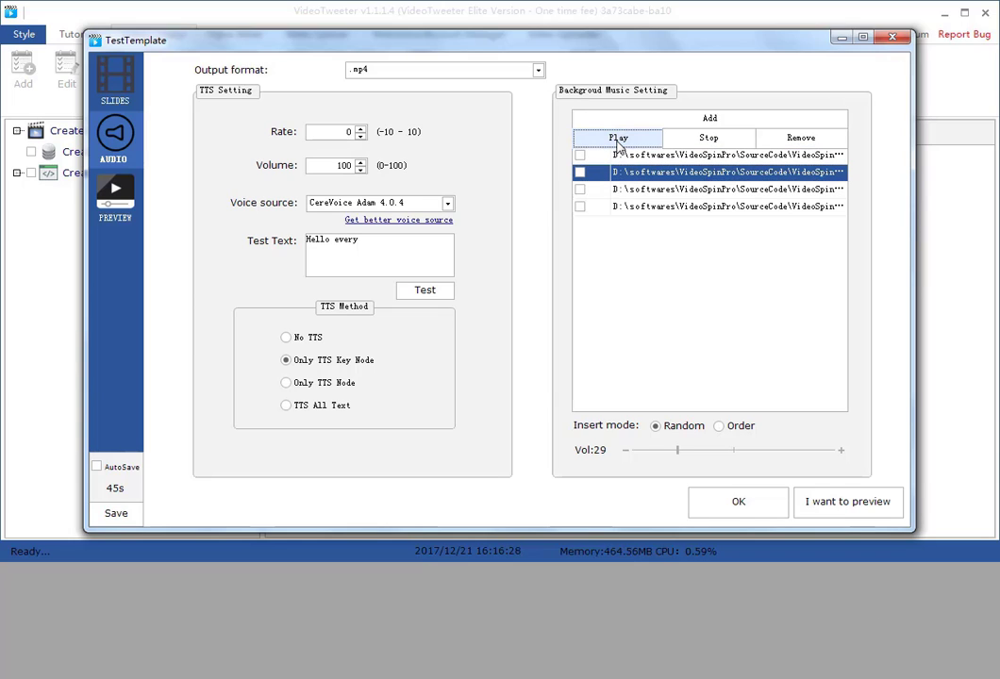
click(618, 141)
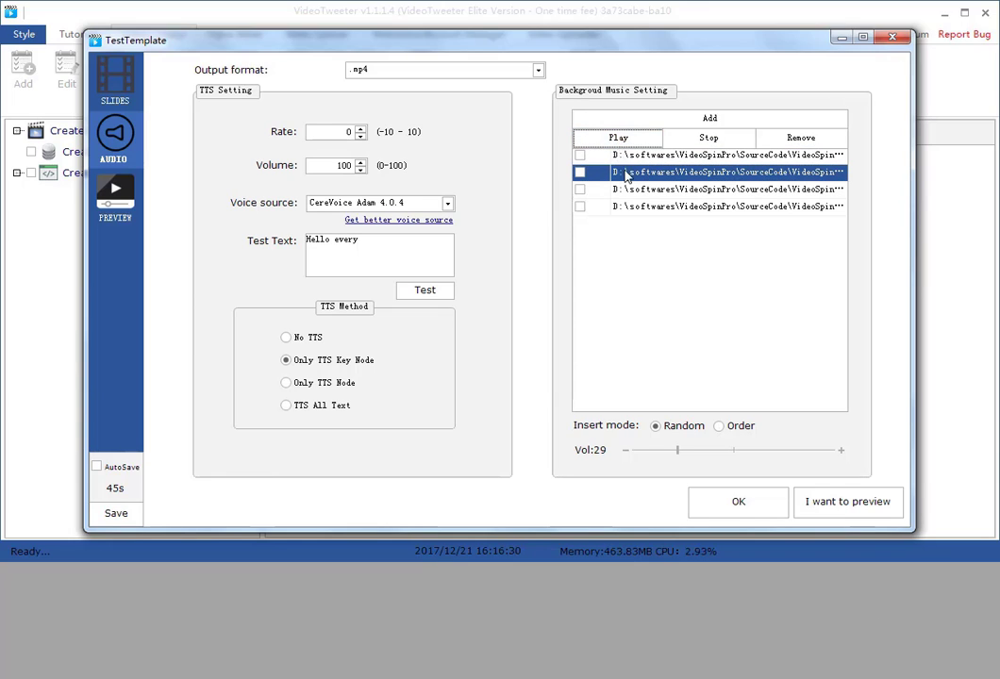
click(618, 140)
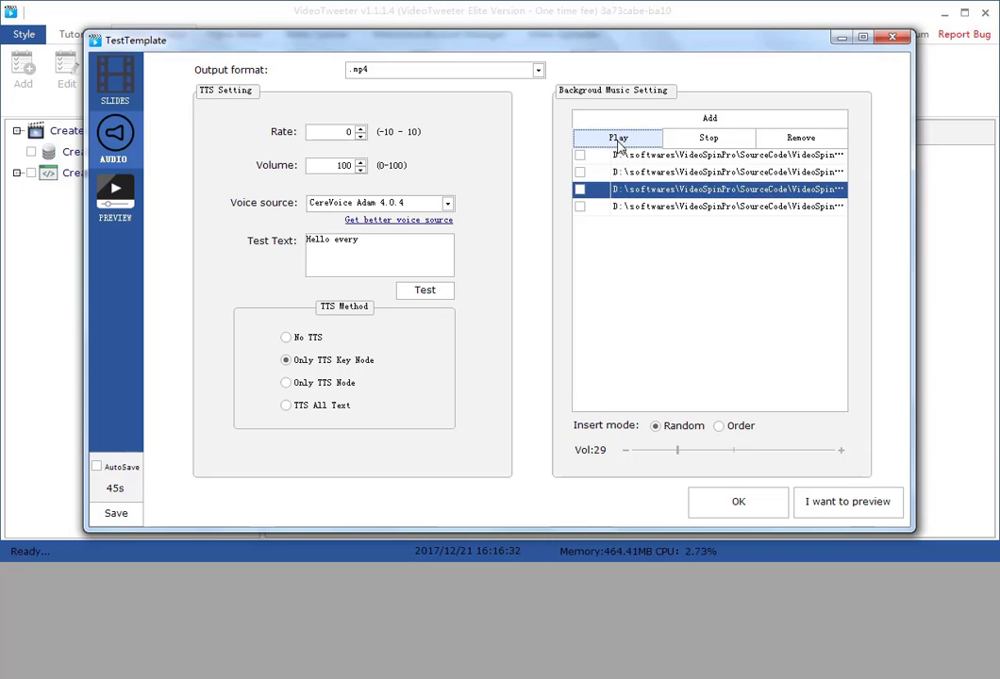
click(626, 206)
click(597, 140)
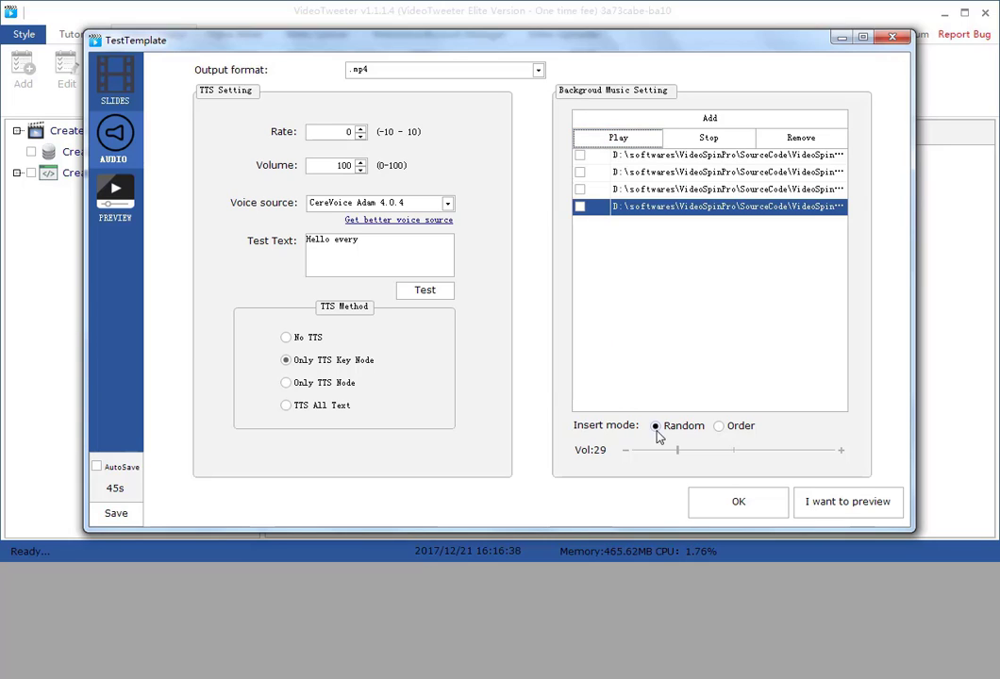
Raise the background music volume to 30 and stop the playing track
mouse_move(679, 449)
mouse_down()
mouse_move(744, 450)
mouse_move(683, 454)
mouse_up()
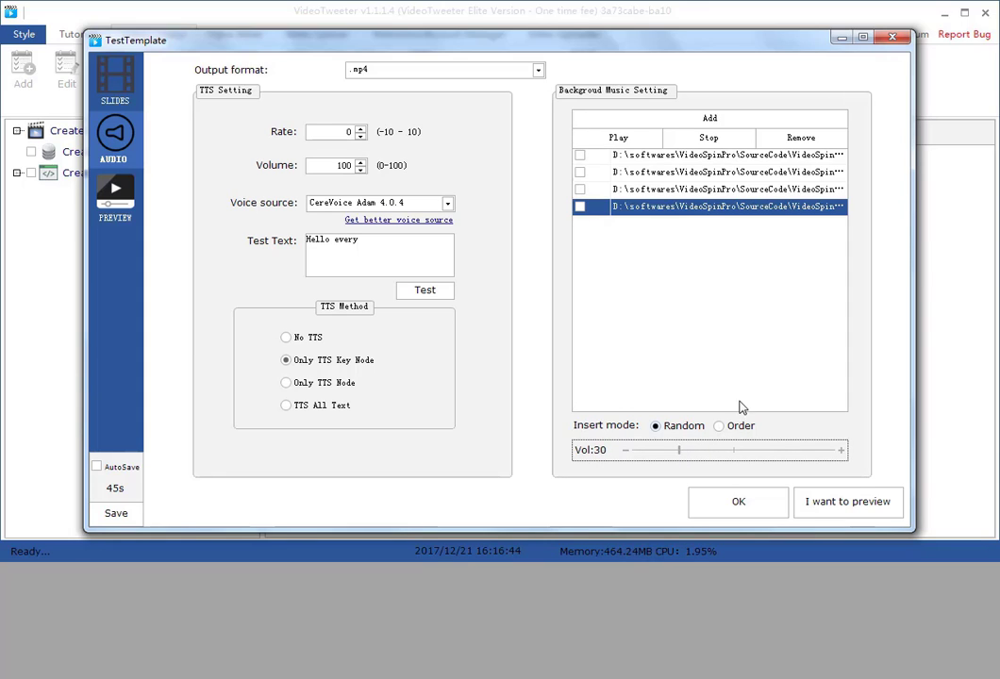
click(702, 139)
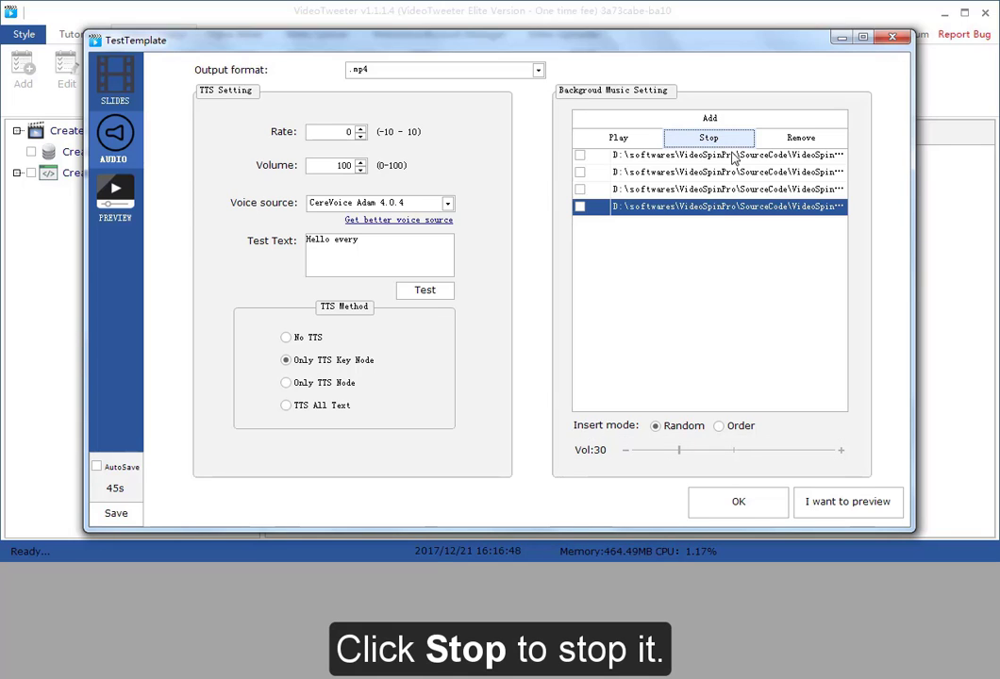
Tick the fourth background music track and confirm the template's settings
click(723, 155)
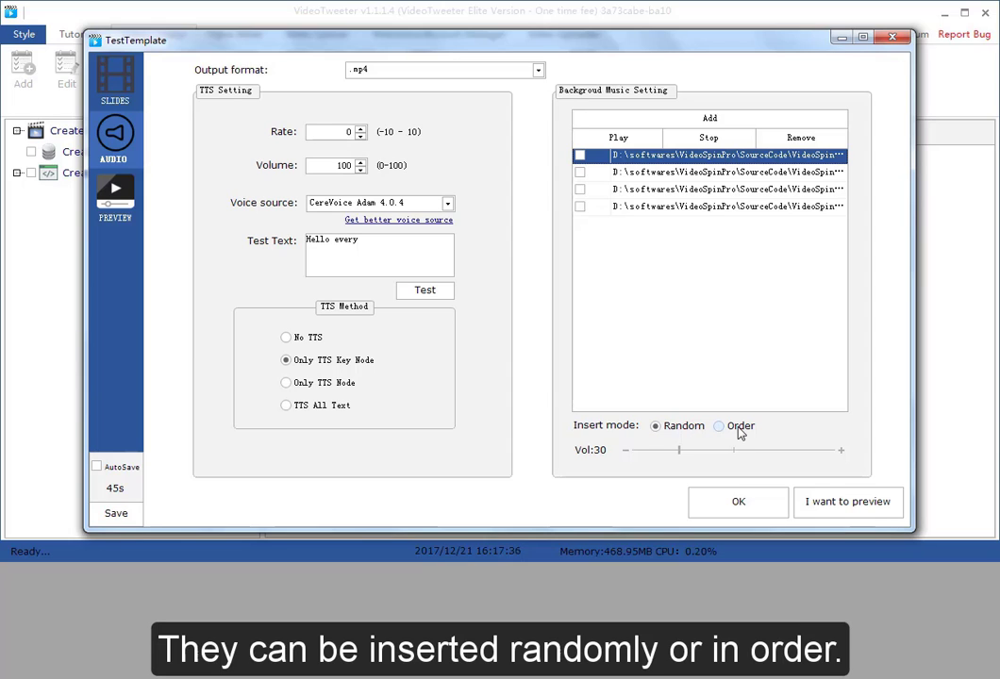
click(580, 207)
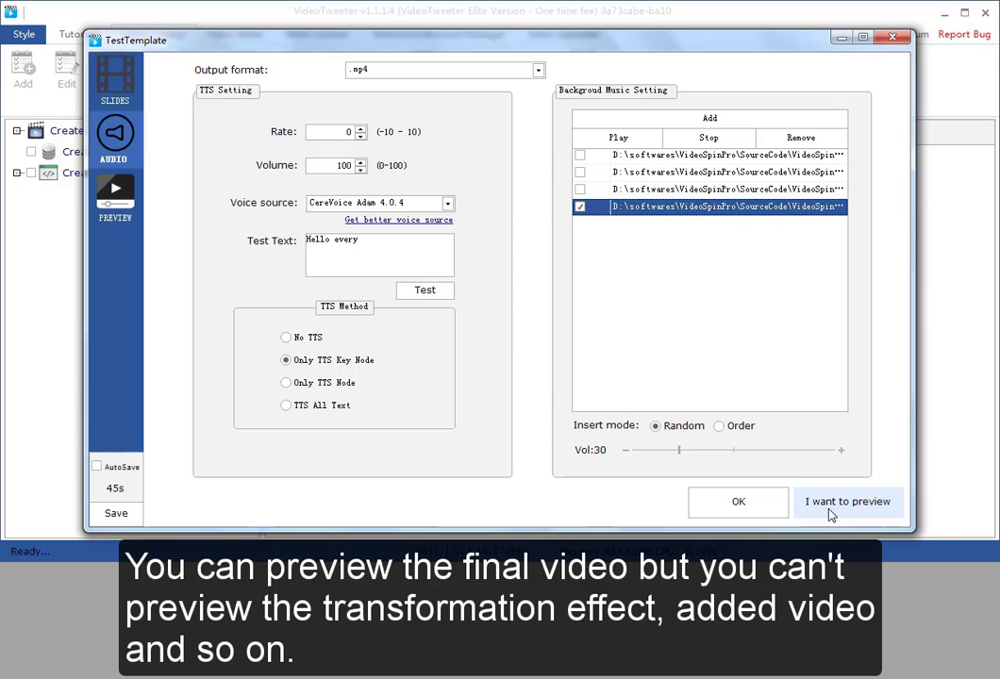
click(760, 503)
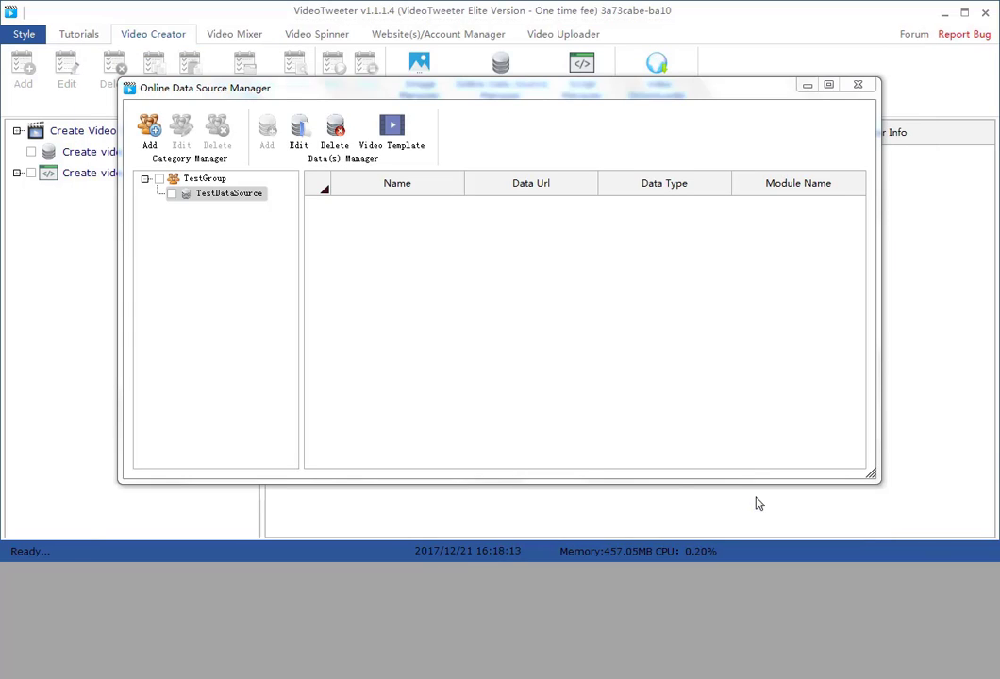
Check which template TestDataSource is bound to, then close the Online Data Source Manager
click(174, 195)
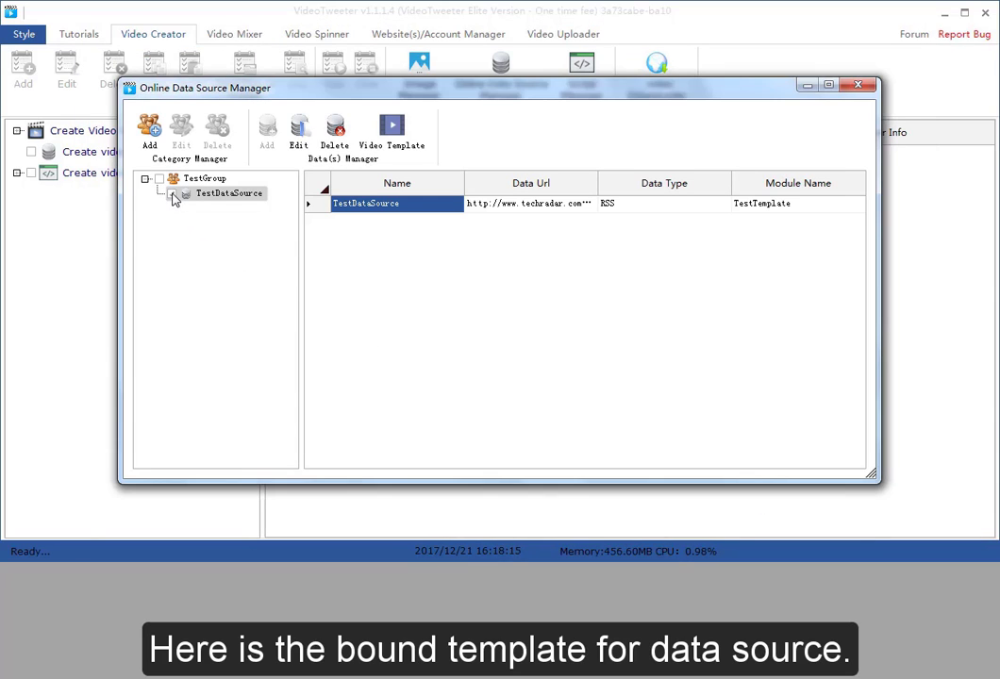
click(811, 207)
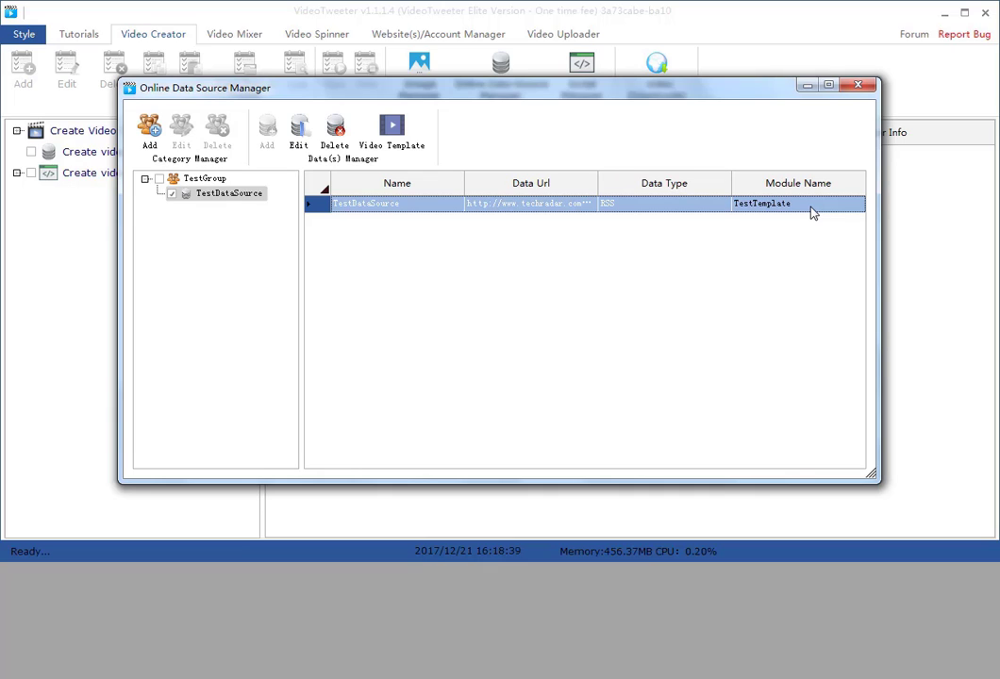
click(865, 87)
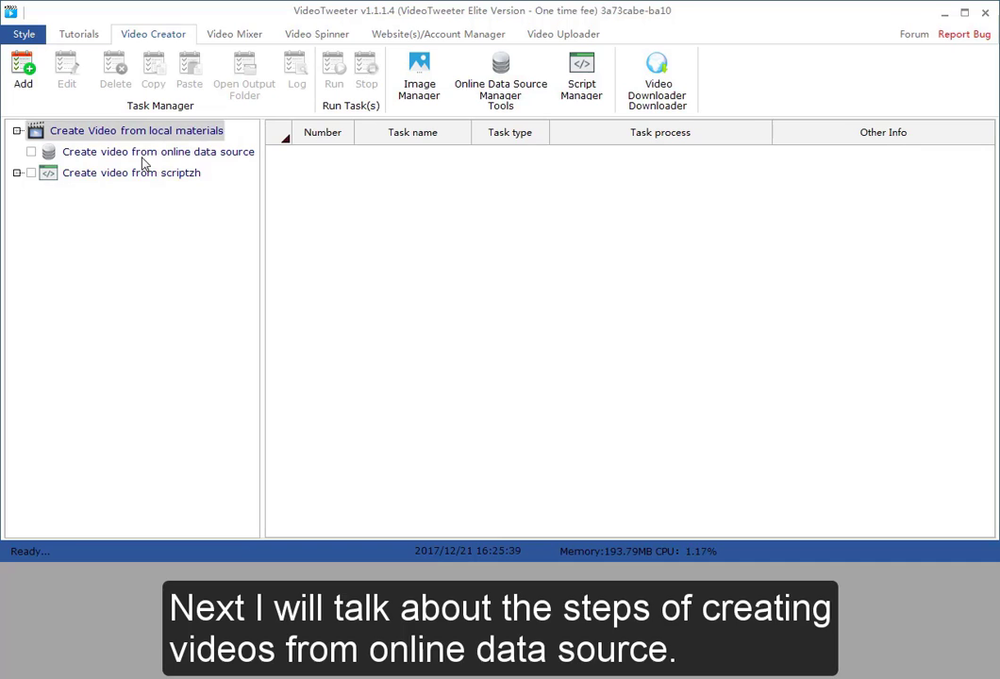
Add a new online data source video task and set its output directory to the Videos library folder
click(140, 158)
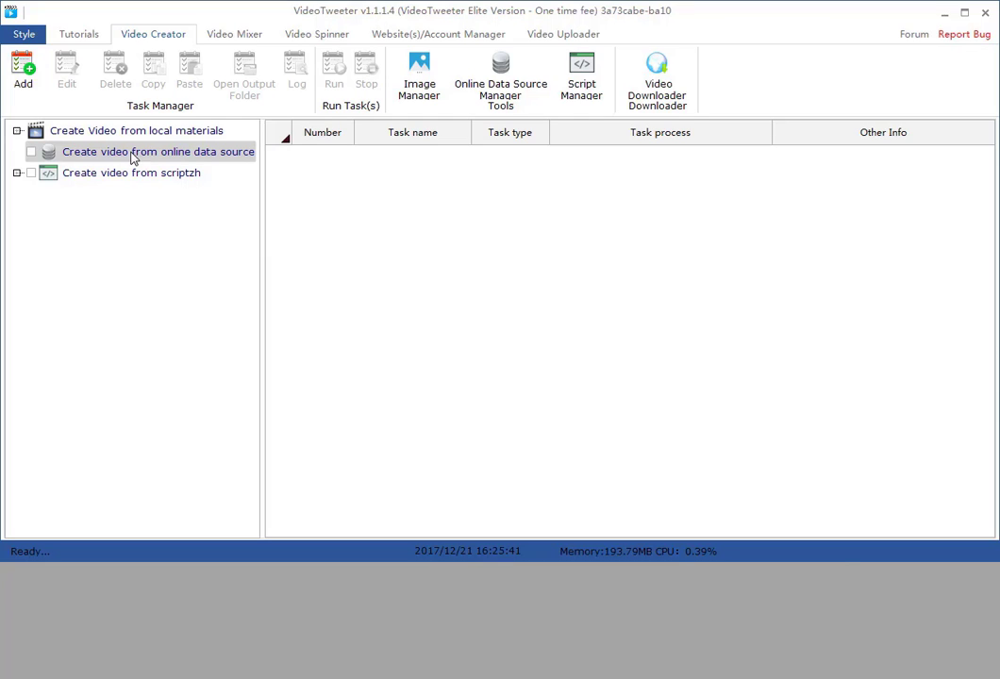
click(20, 72)
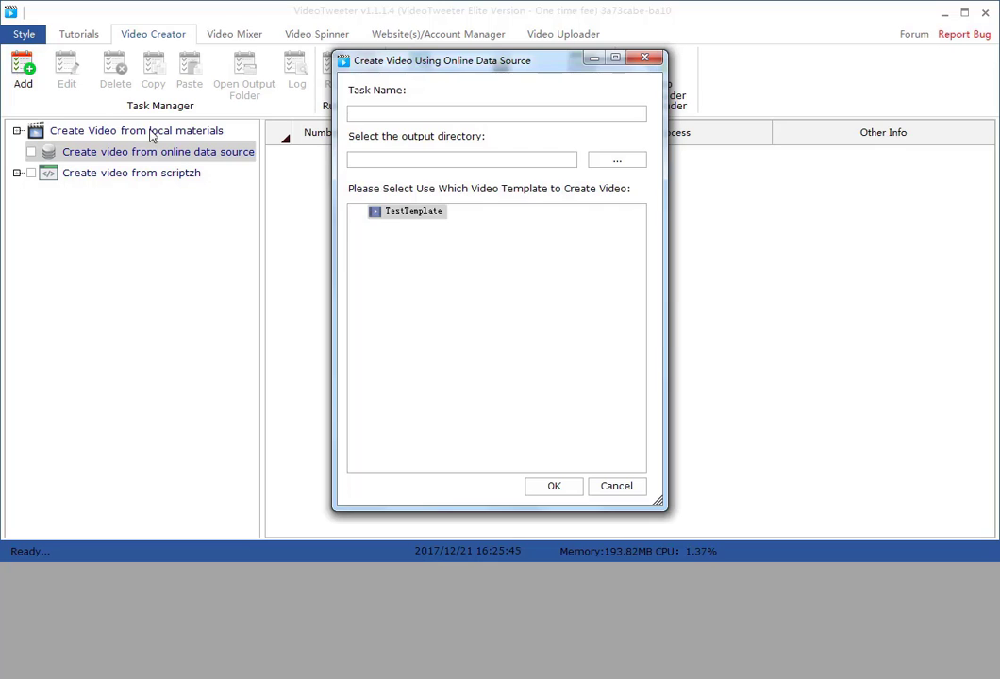
click(604, 167)
click(374, 283)
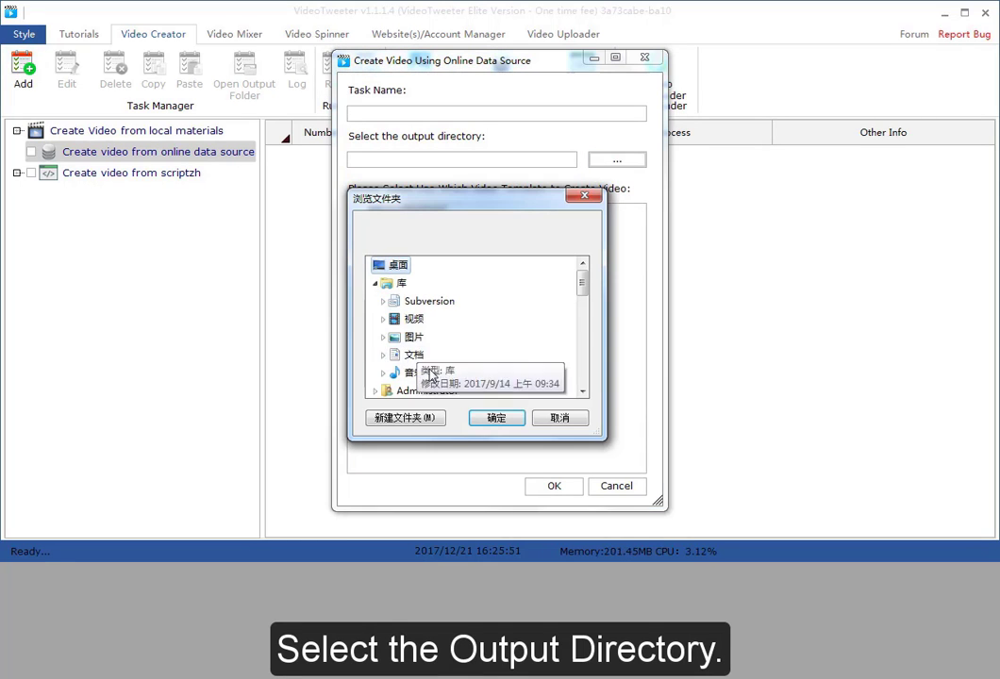
click(383, 318)
click(431, 337)
click(509, 418)
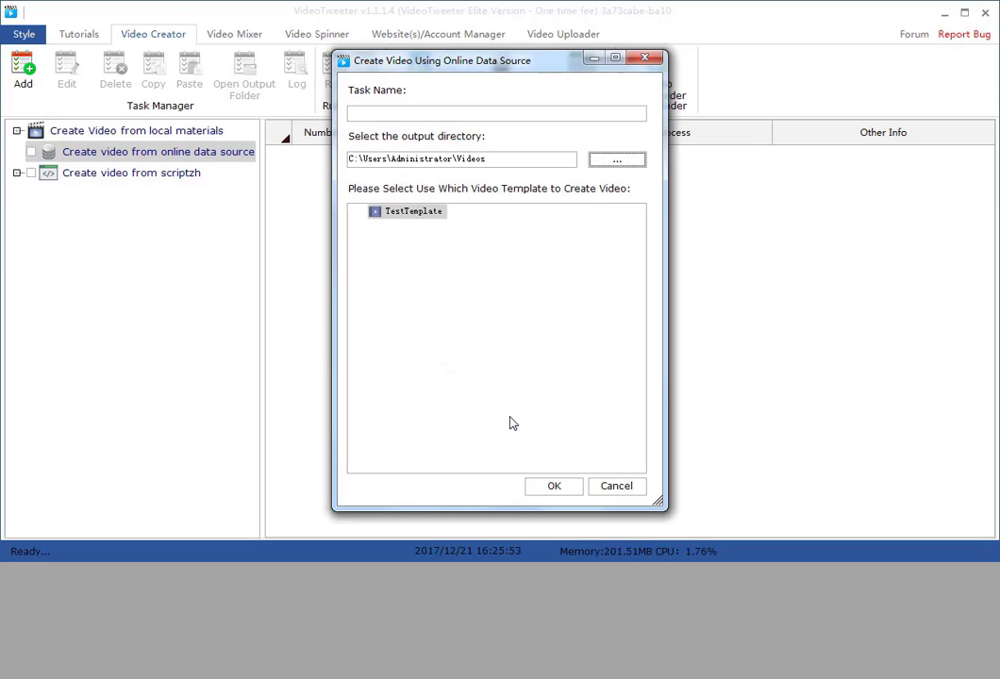
Name the task TestOnlneDataSourceTask and create it using TestTemplate
click(399, 110)
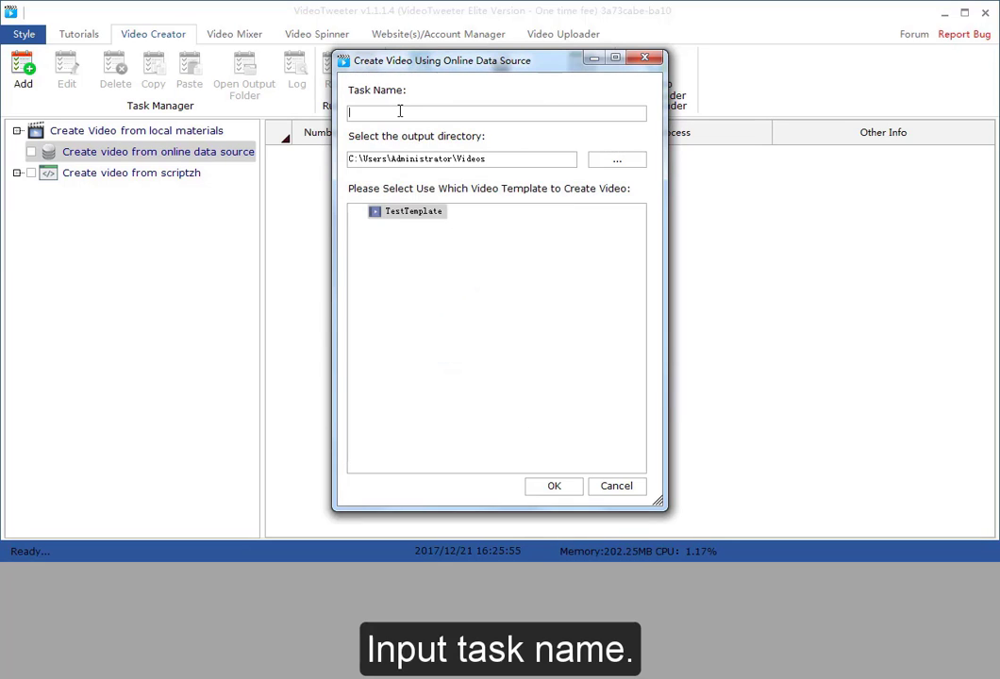
text(TestOnlneDataSourceTask)
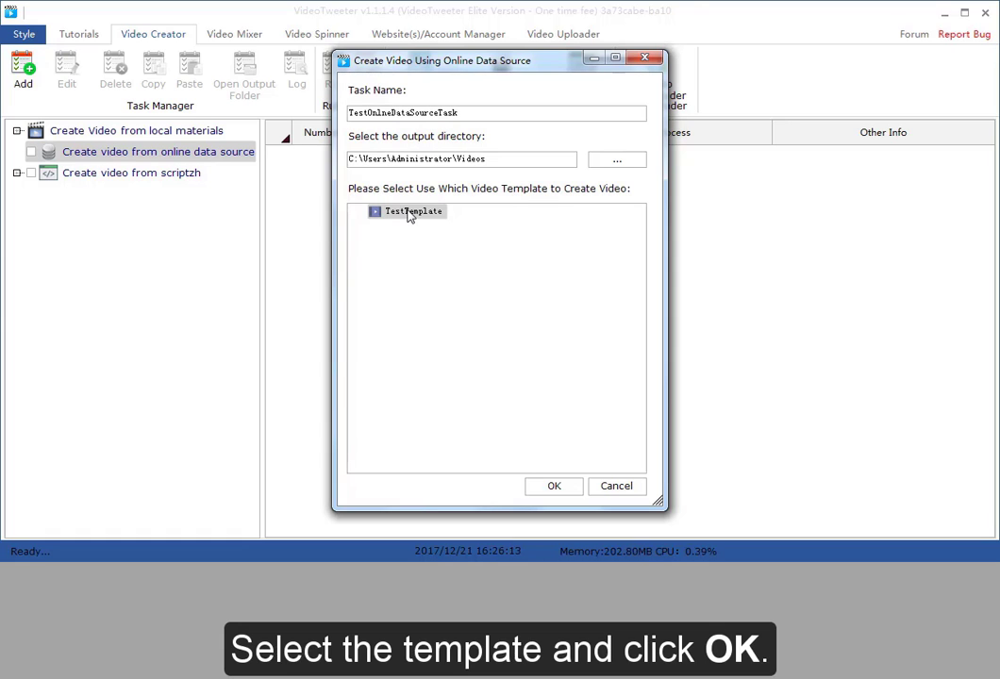
click(554, 487)
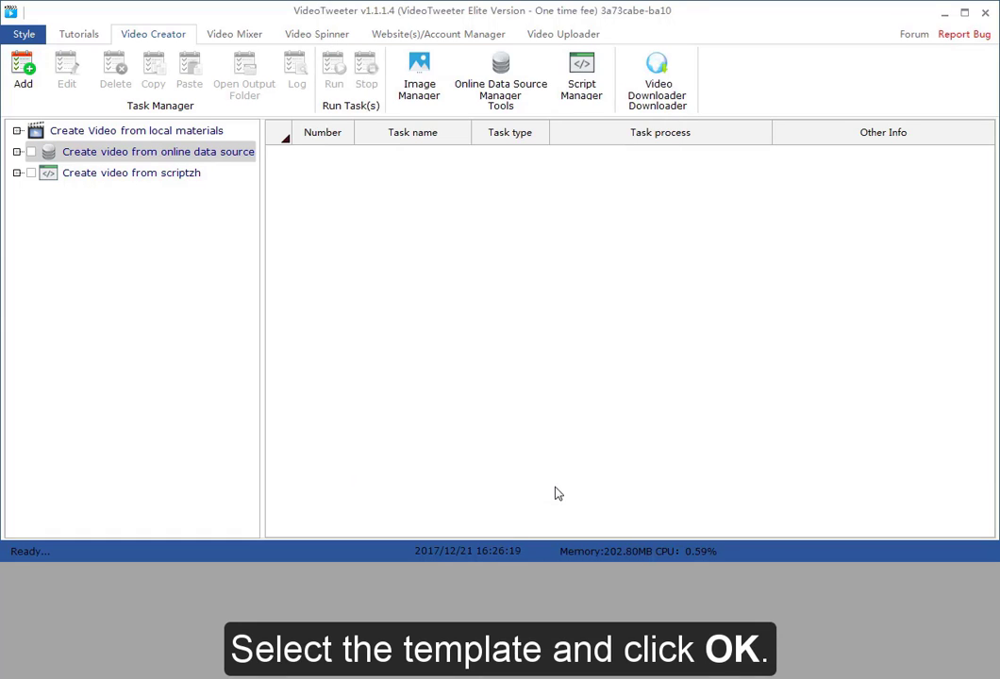
Select the TestOnlneDataSourceTask task and run it once with the newest data first
click(17, 152)
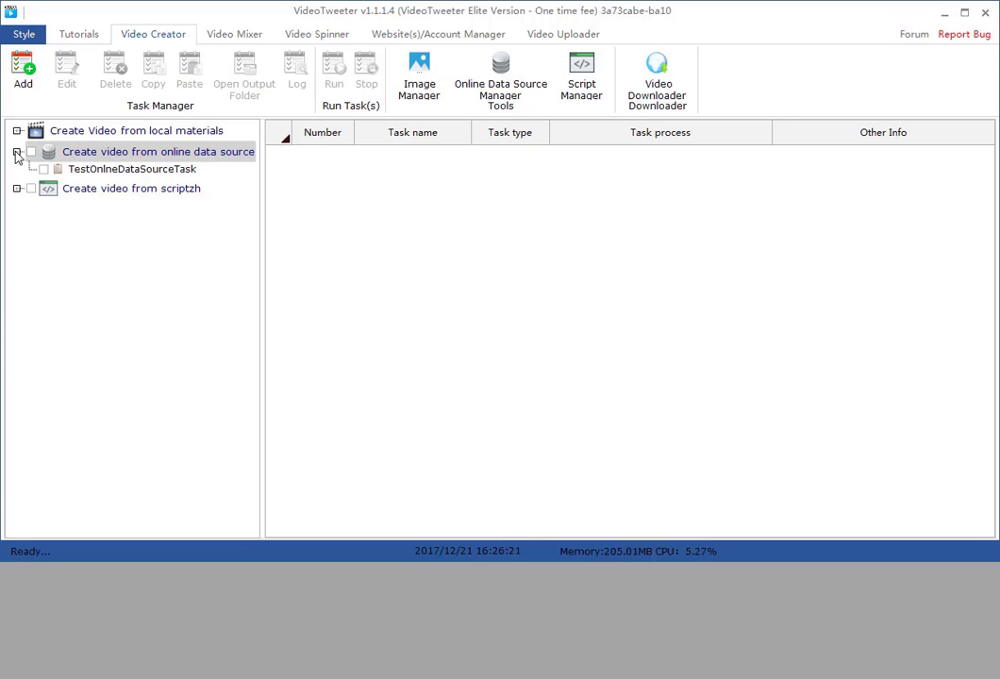
click(43, 169)
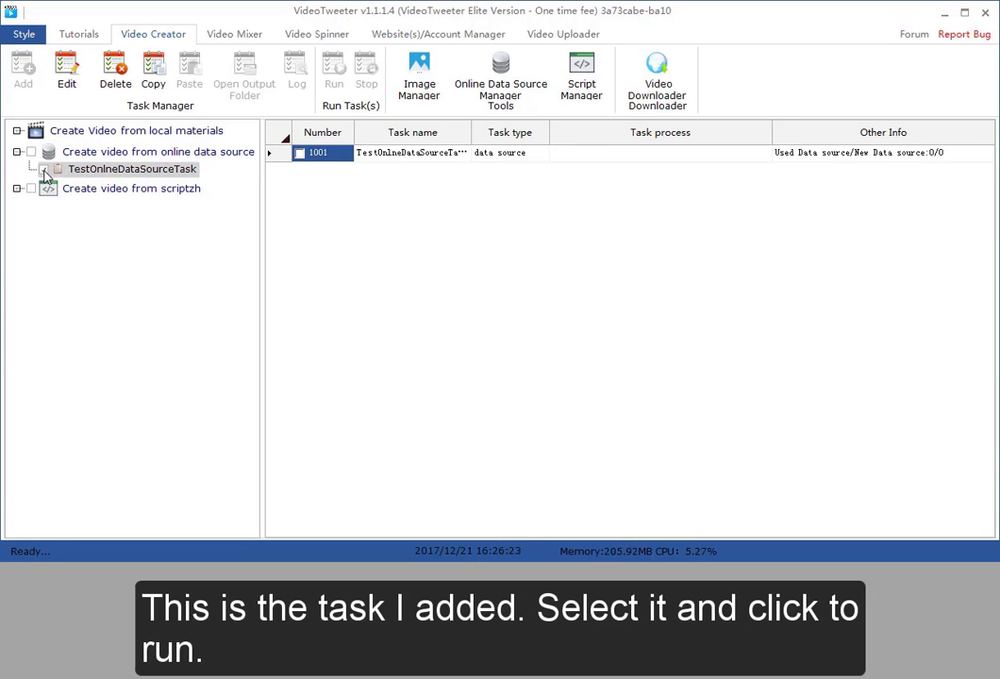
click(299, 154)
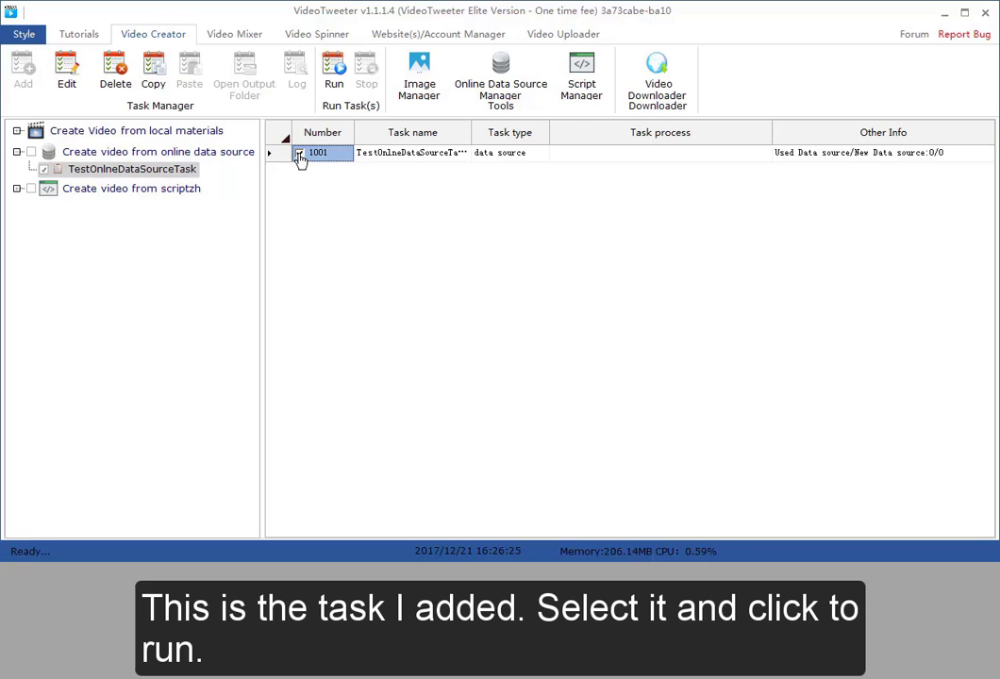
click(334, 83)
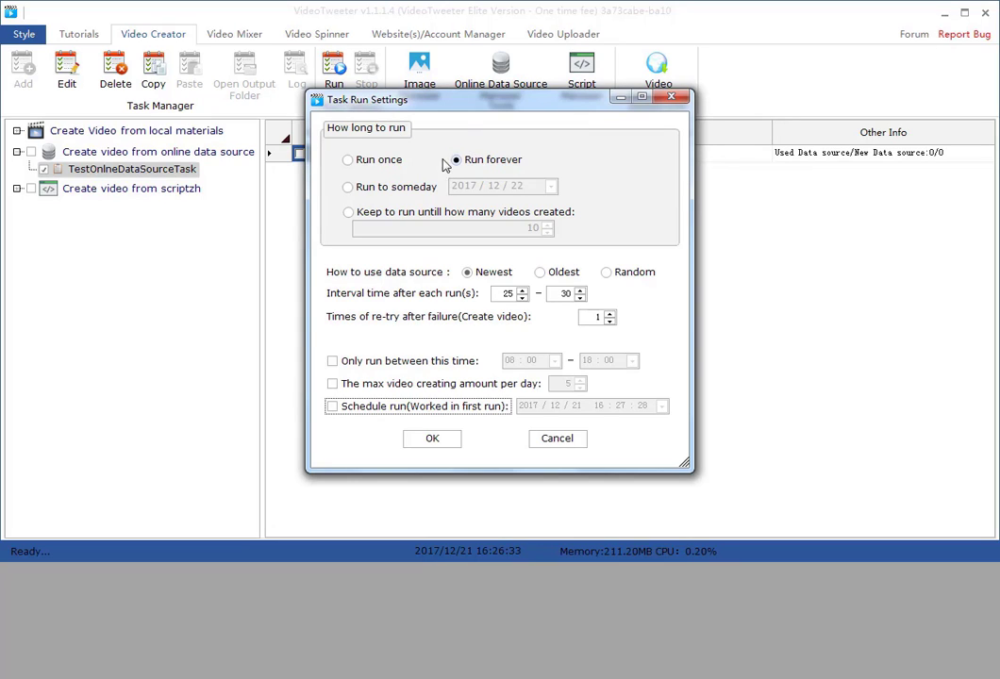
click(382, 162)
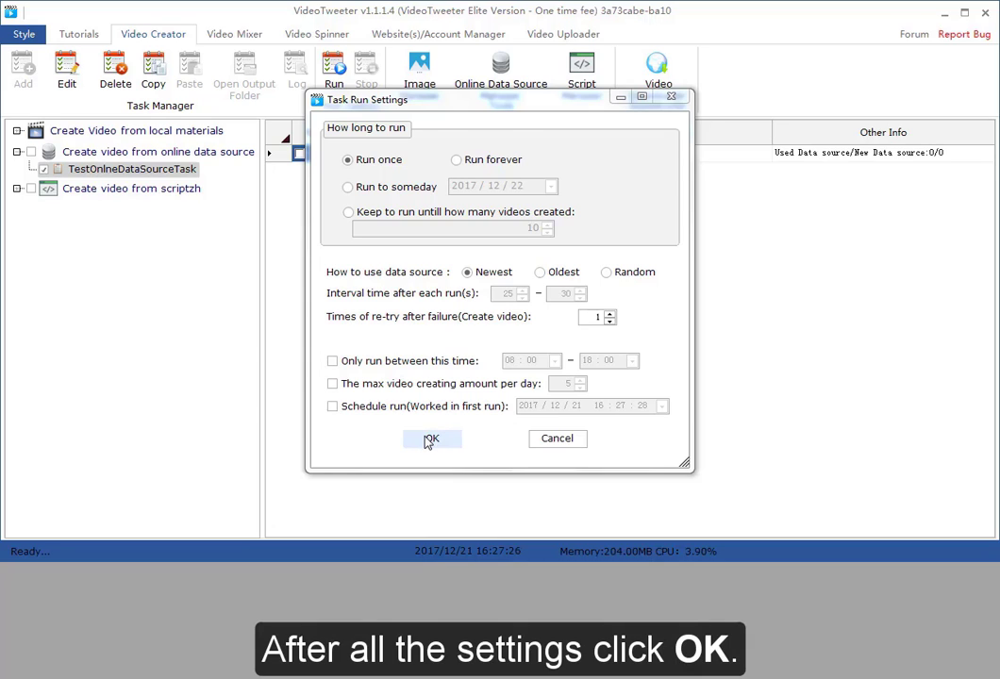
click(430, 440)
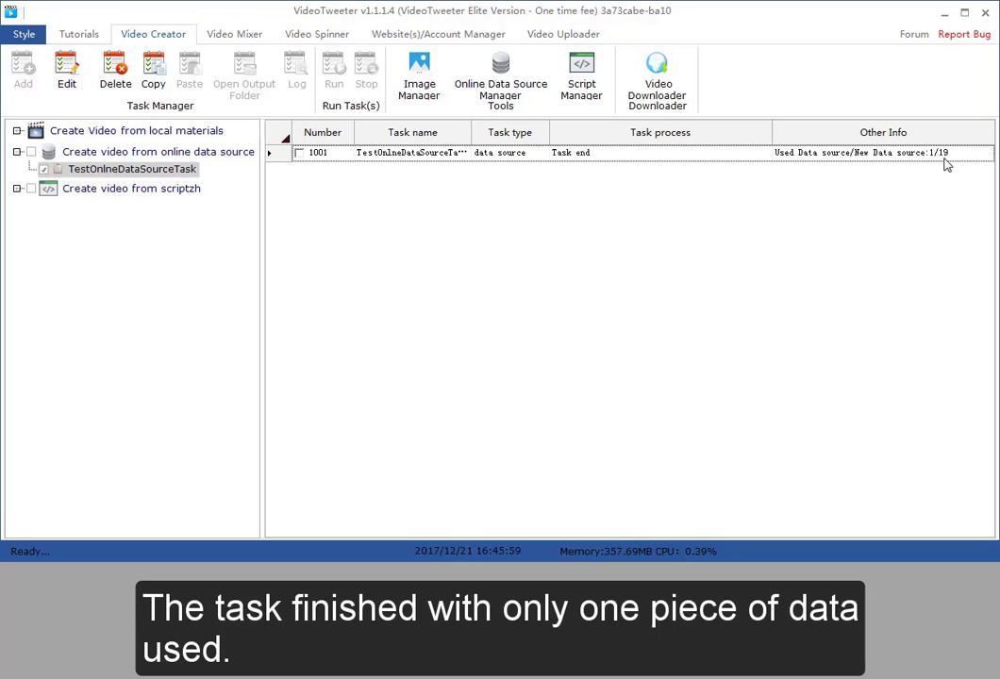
Open the finished task's output folder and play the generated TestTemplate.mp4 video
click(465, 157)
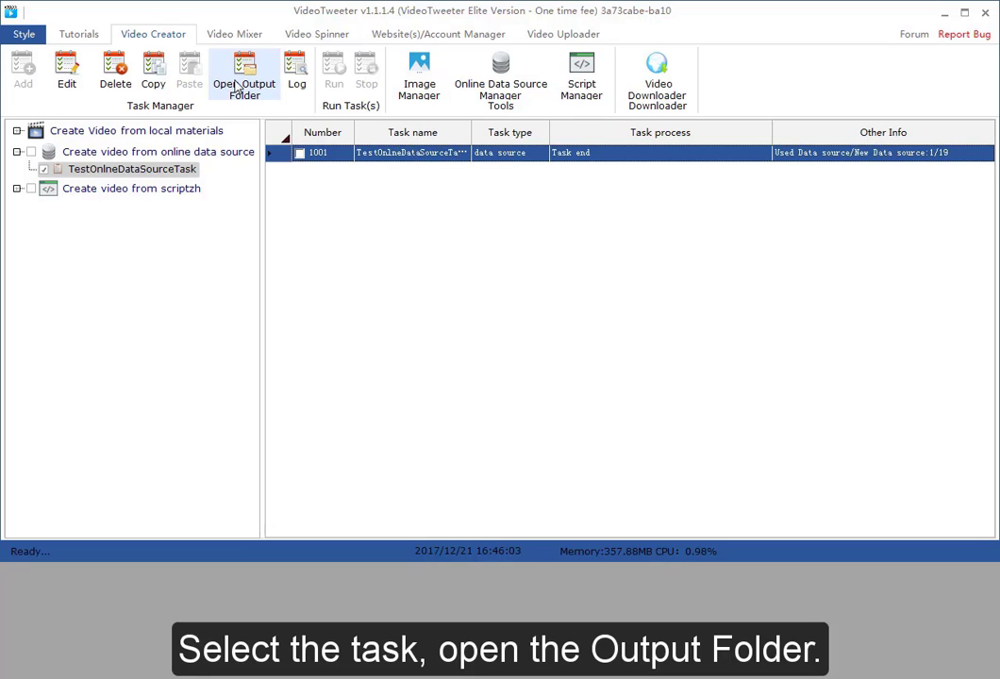
click(238, 86)
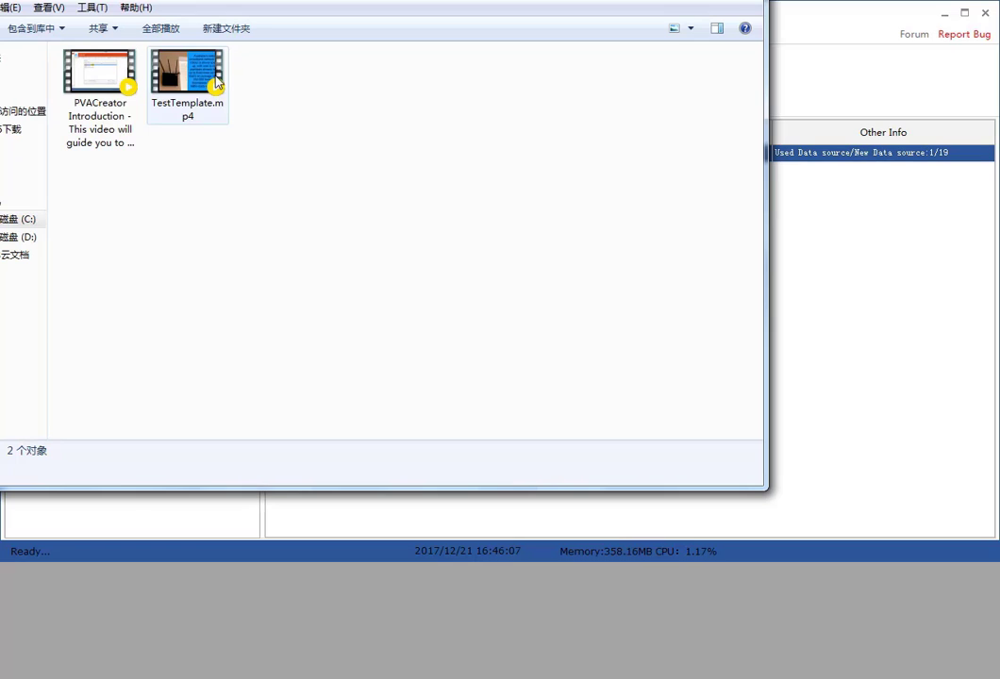
click(208, 78)
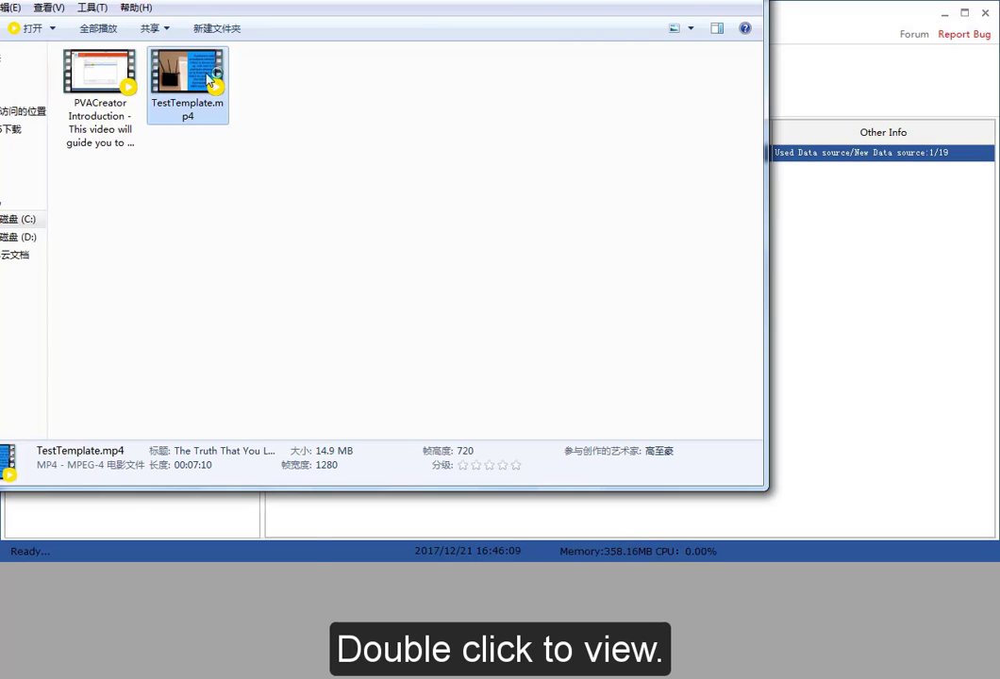
double_click(208, 77)
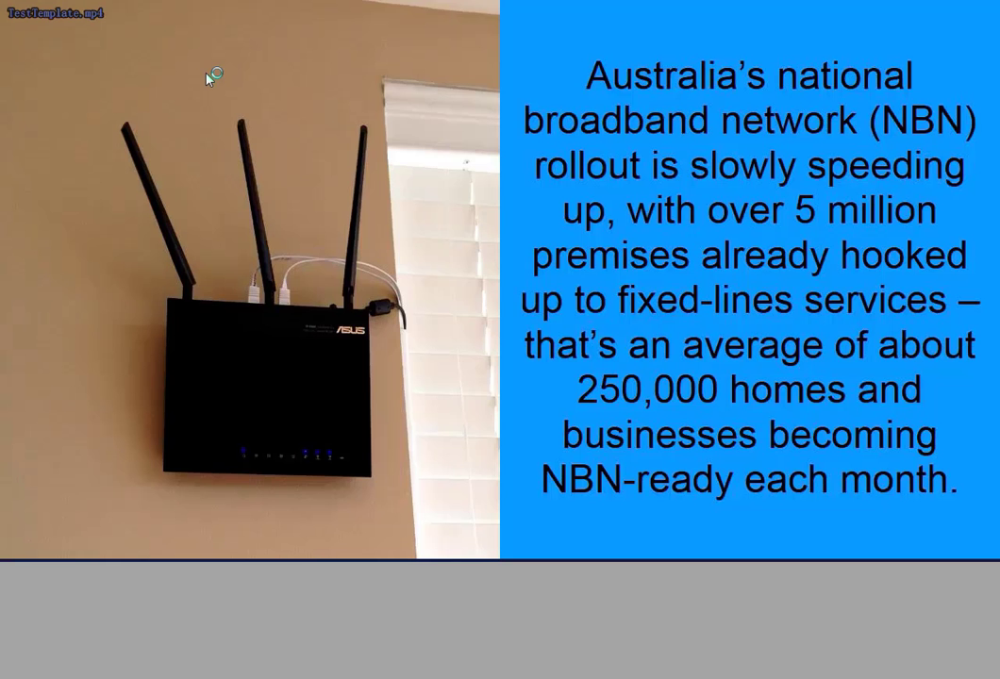